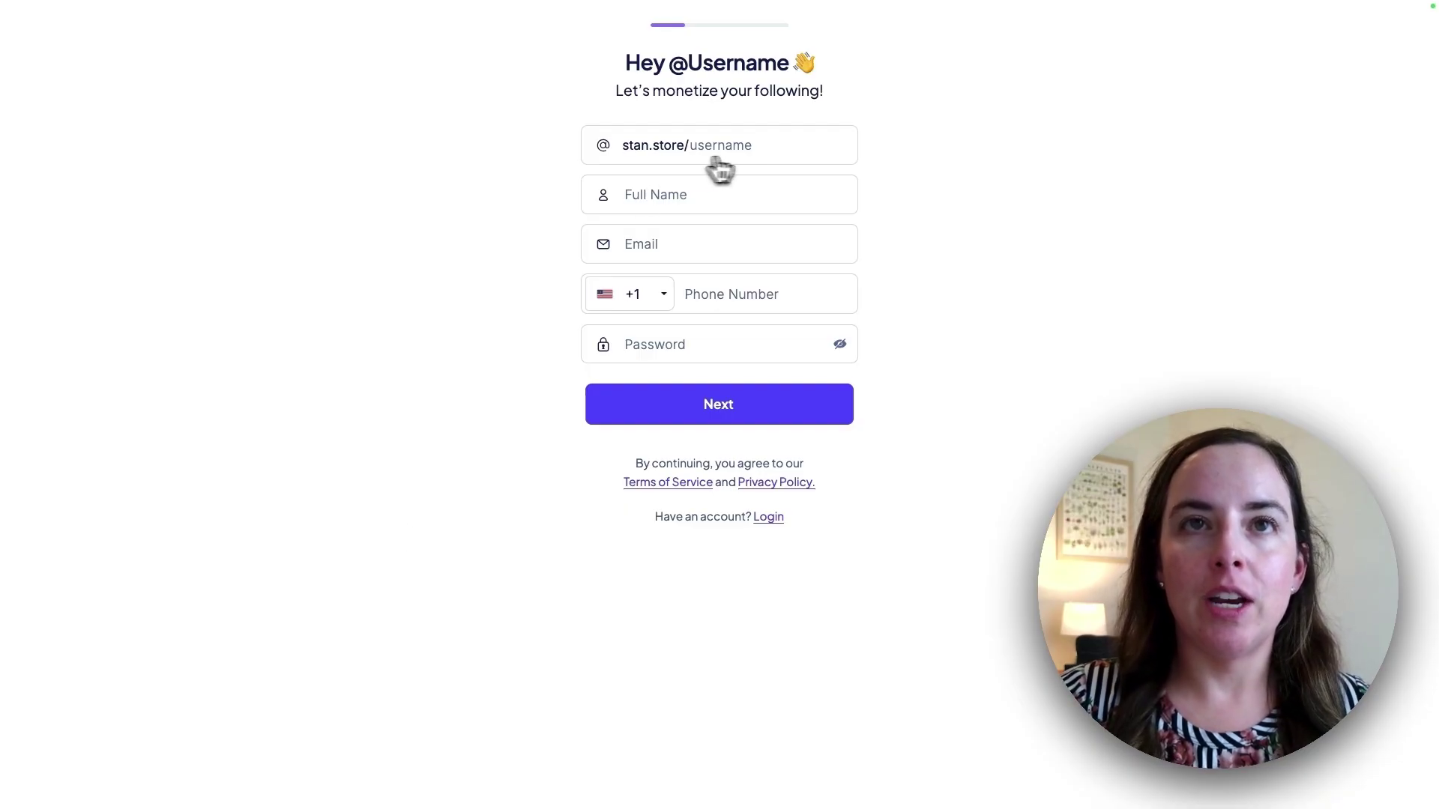
Enter the store username, full name, email, phone number and password, then submit the sign-up form
left_click(849, 153)
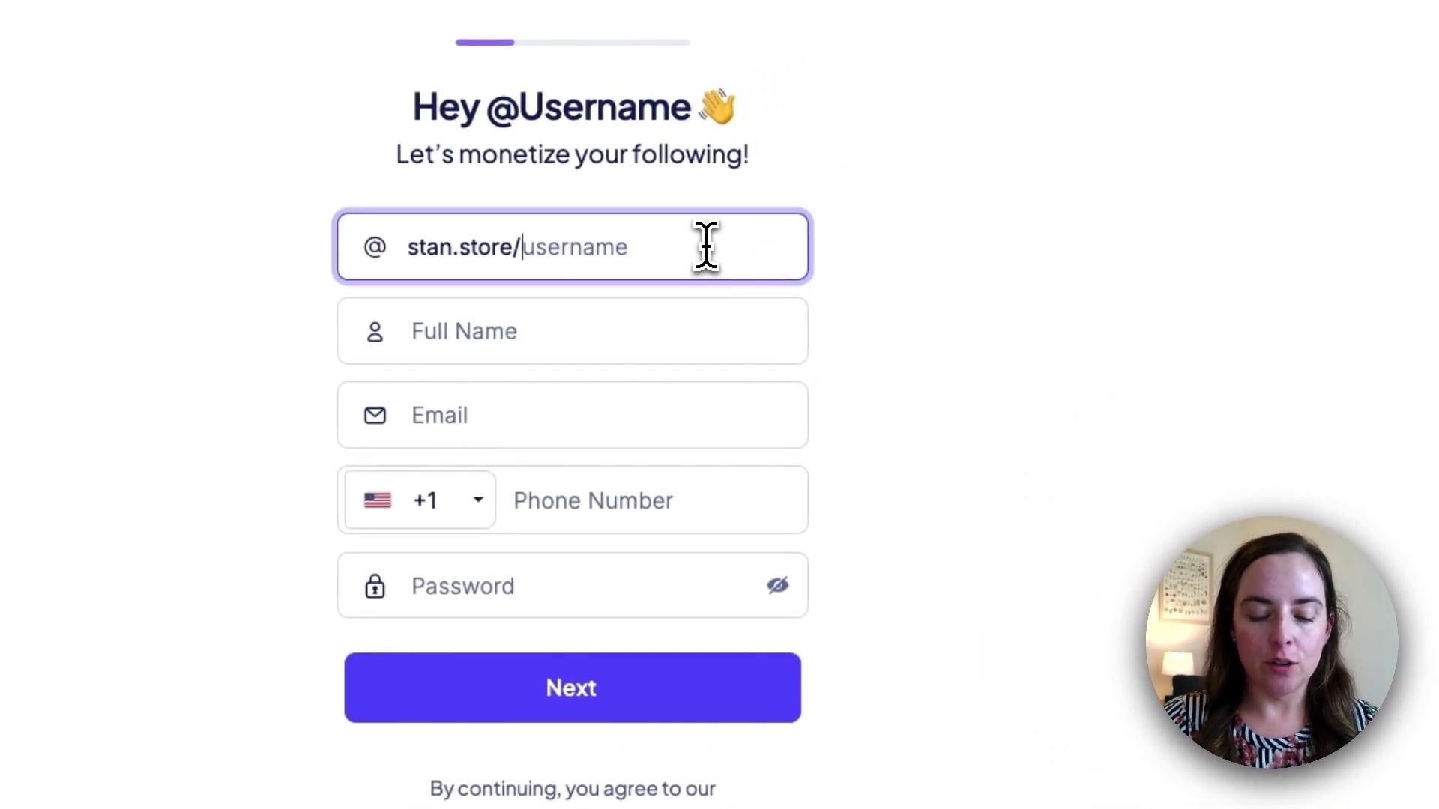
type("penniesn")
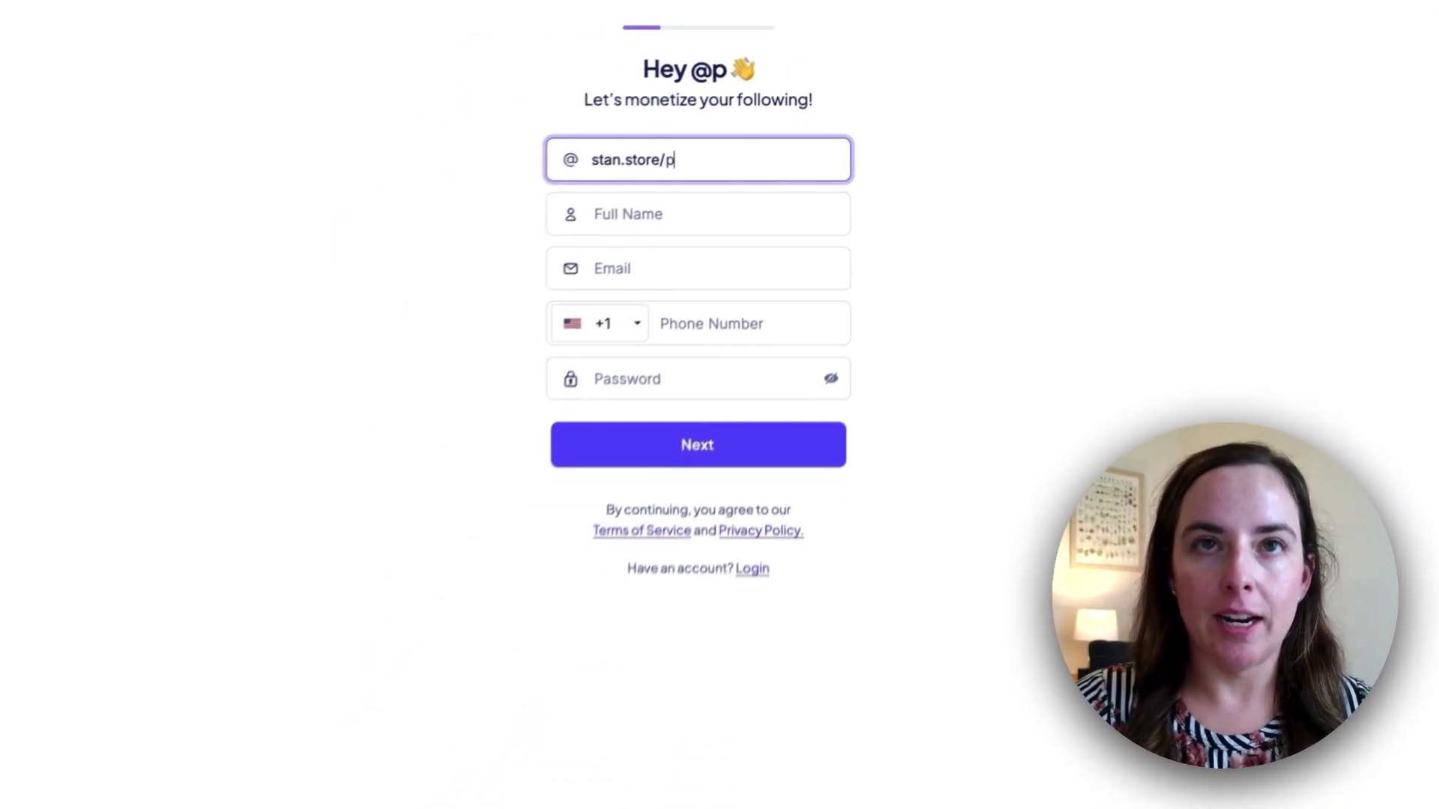
type("otperfe")
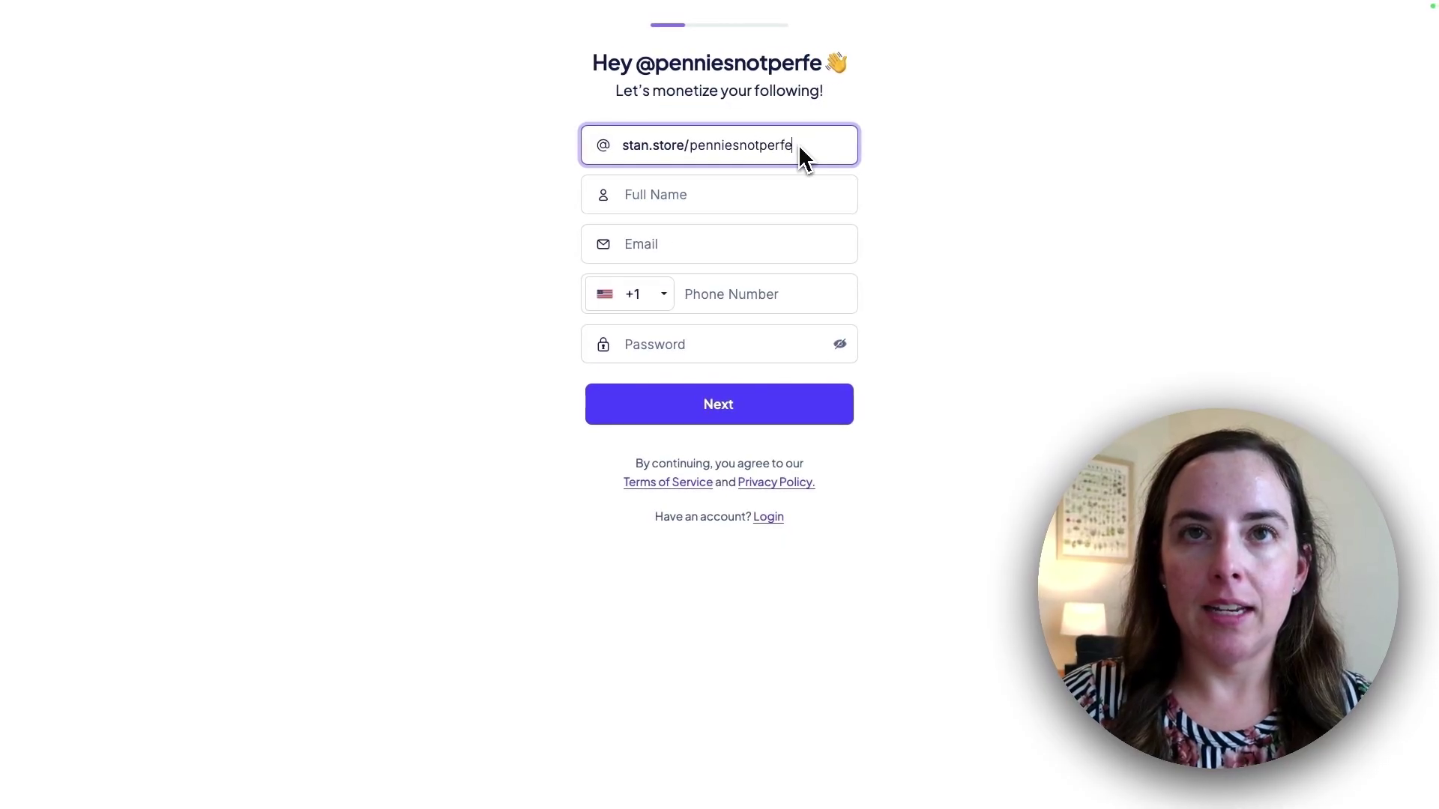
type("ction")
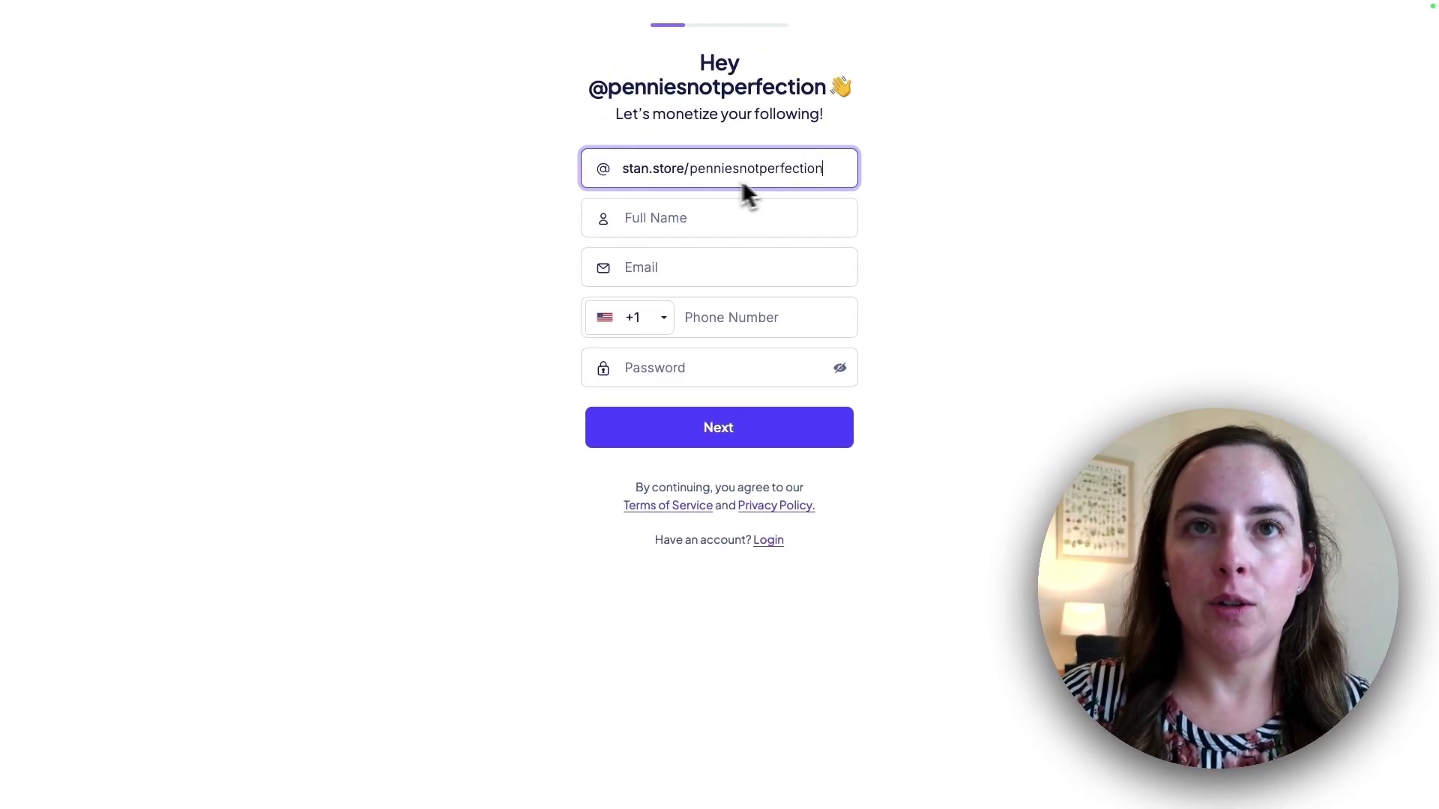
left_click(758, 220)
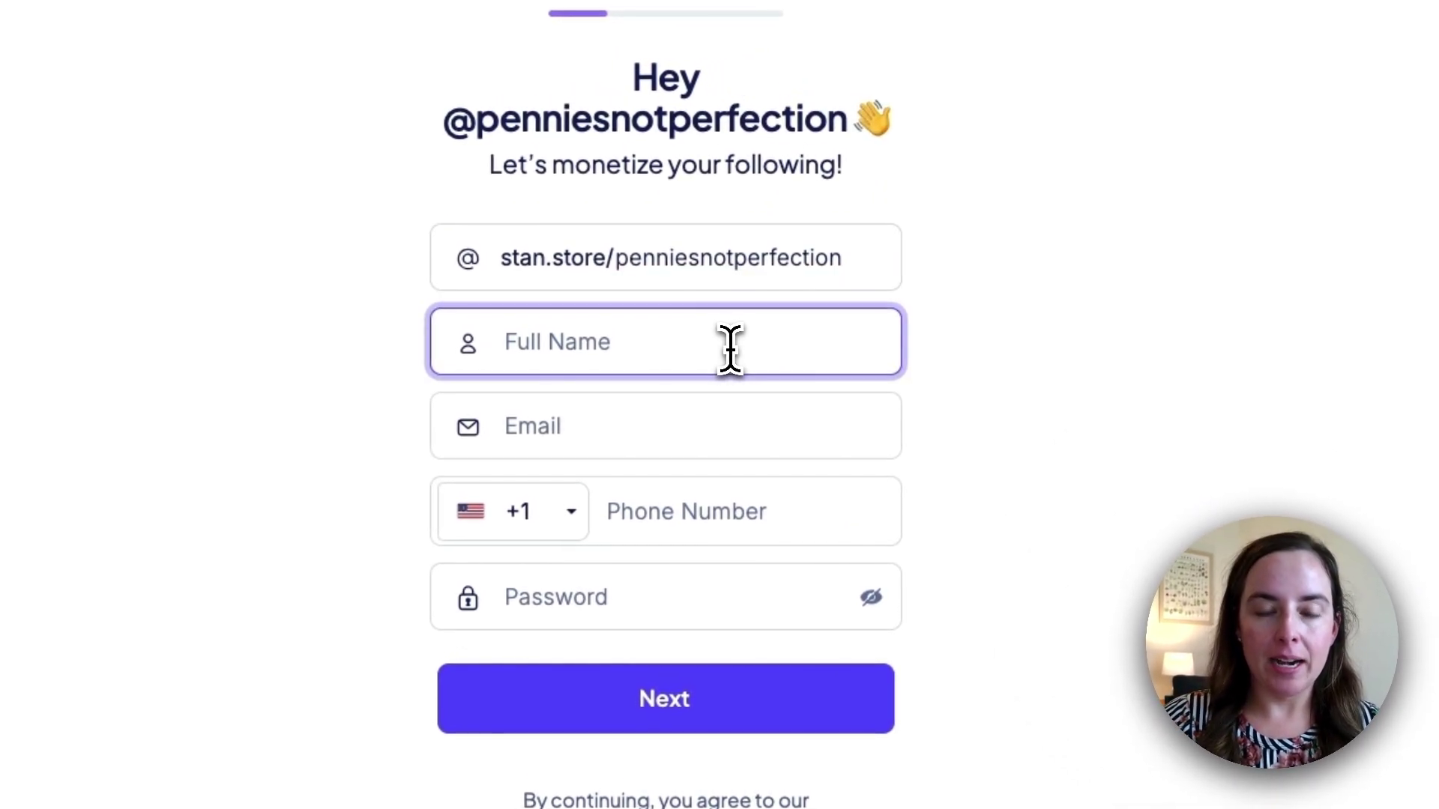
key("BackSpace")
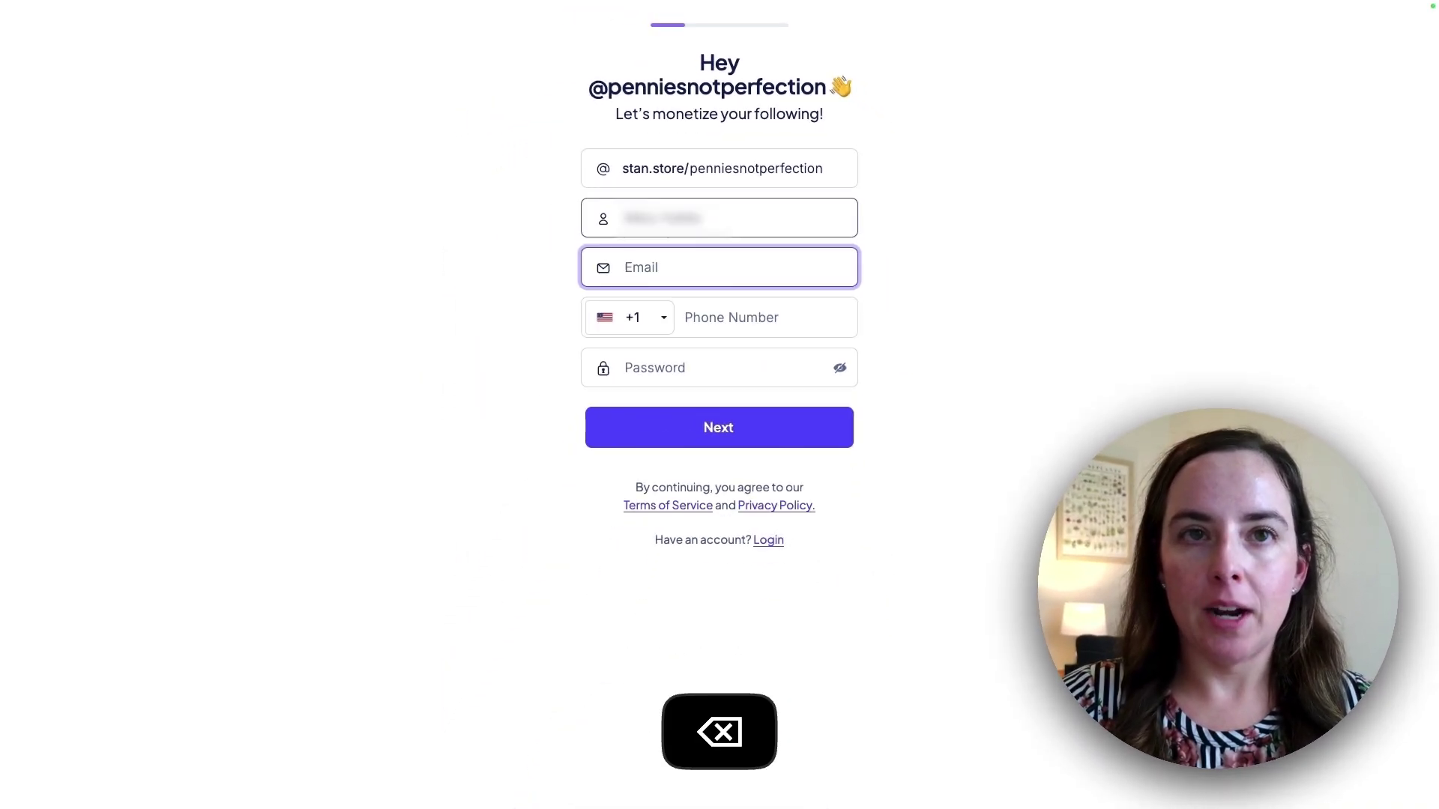
type("nni")
key("Tab")
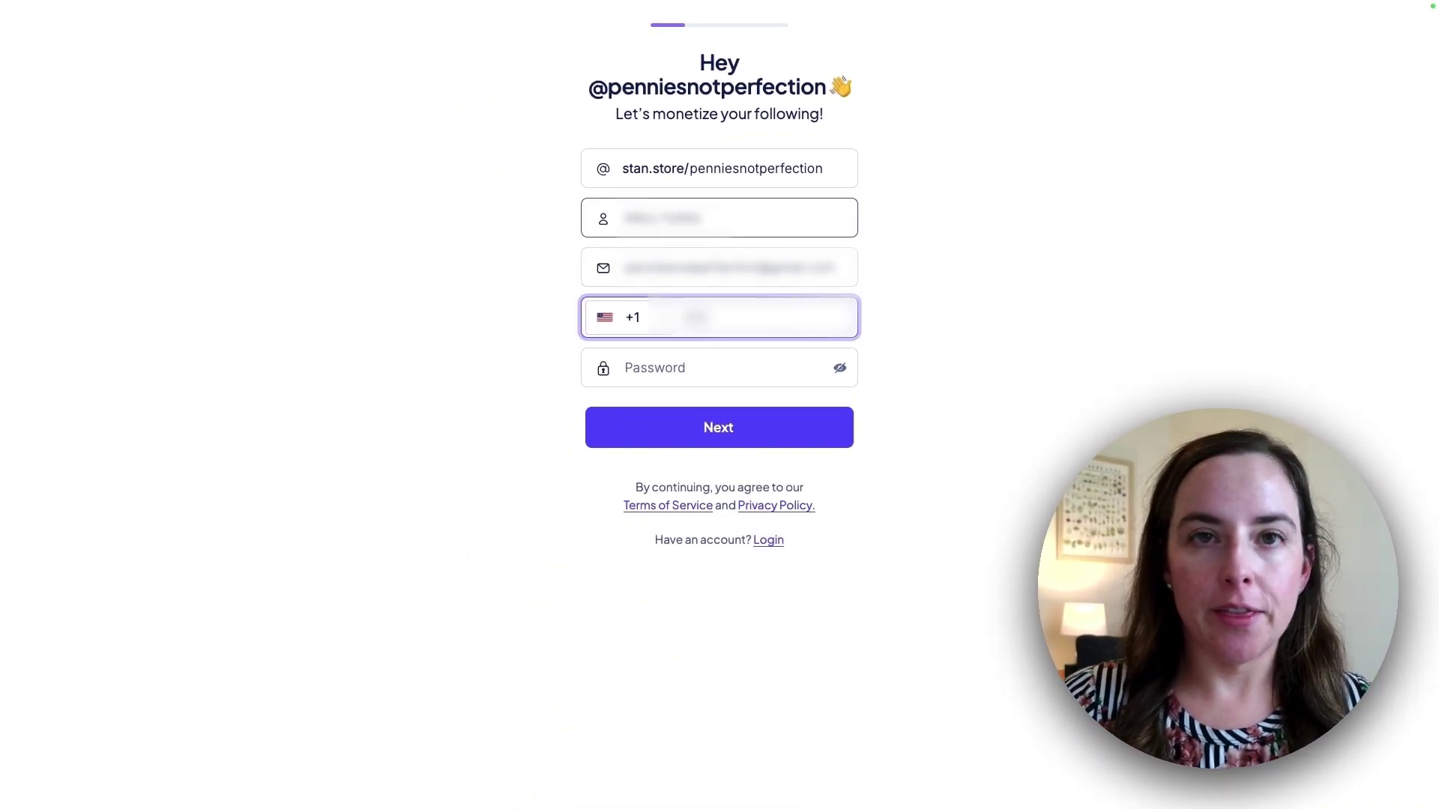
left_click(721, 363)
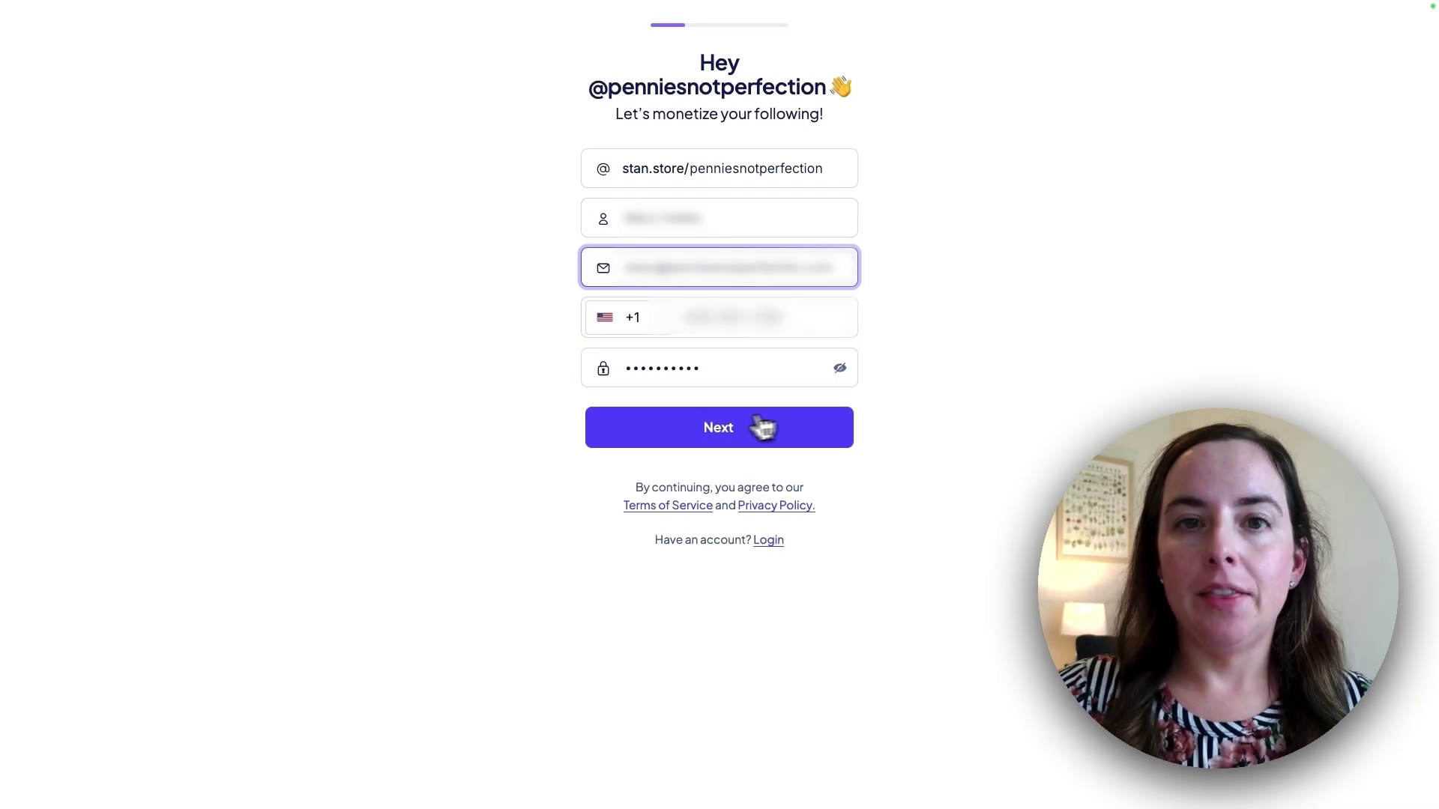
left_click(726, 429)
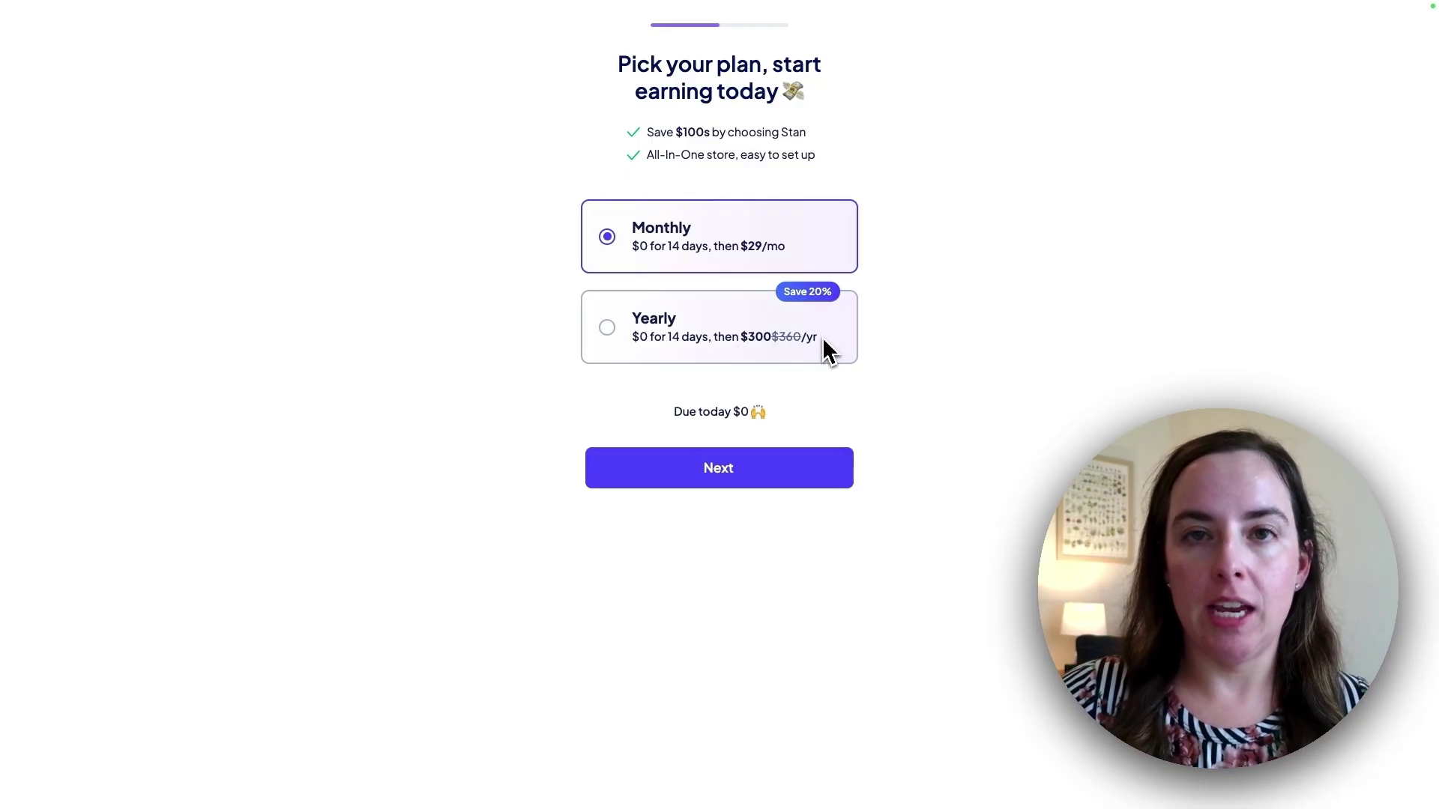
Switch the plan to Yearly at $300 per year
left_click(611, 328)
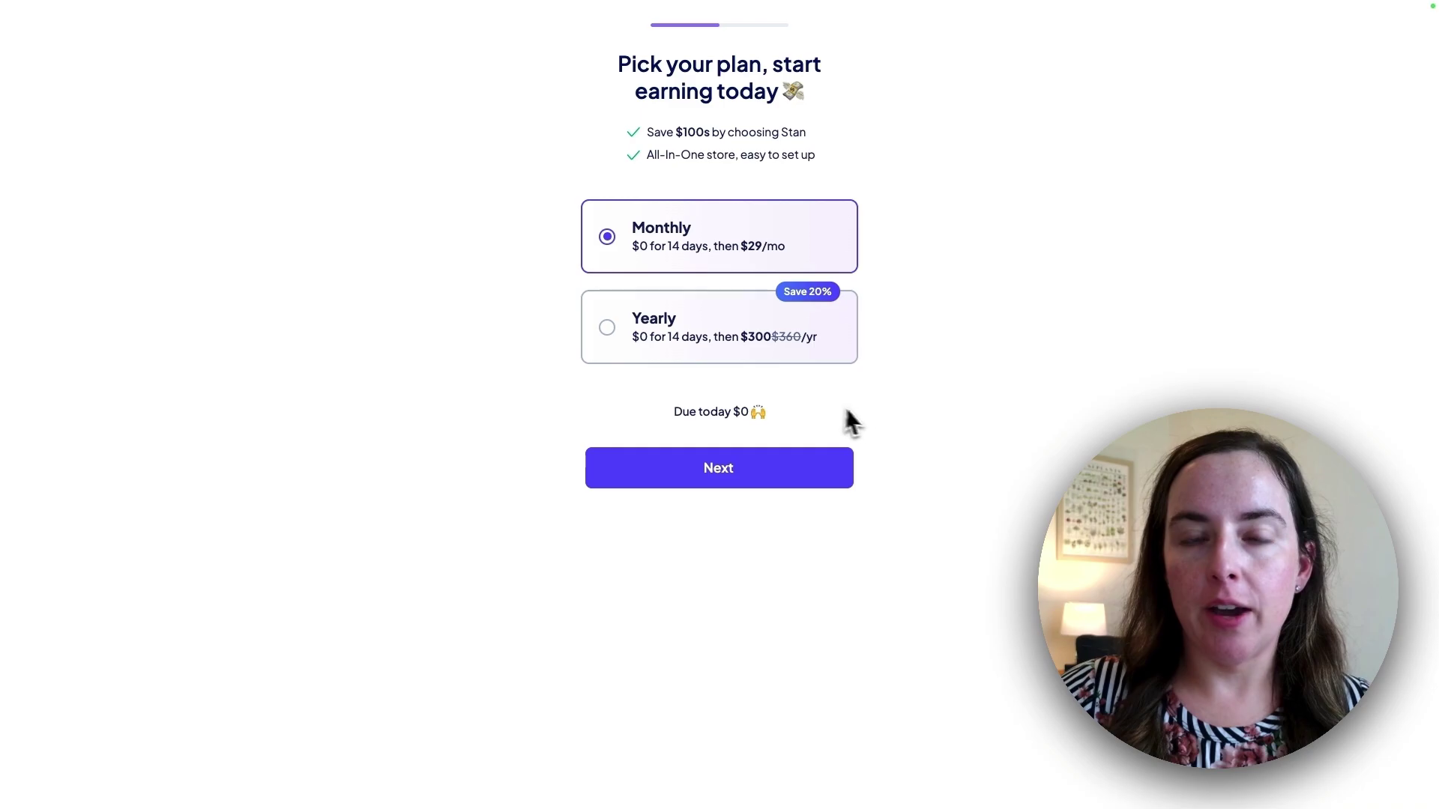
Continue with the Yearly plan and enter the card number, expiration date and security code
left_click(654, 476)
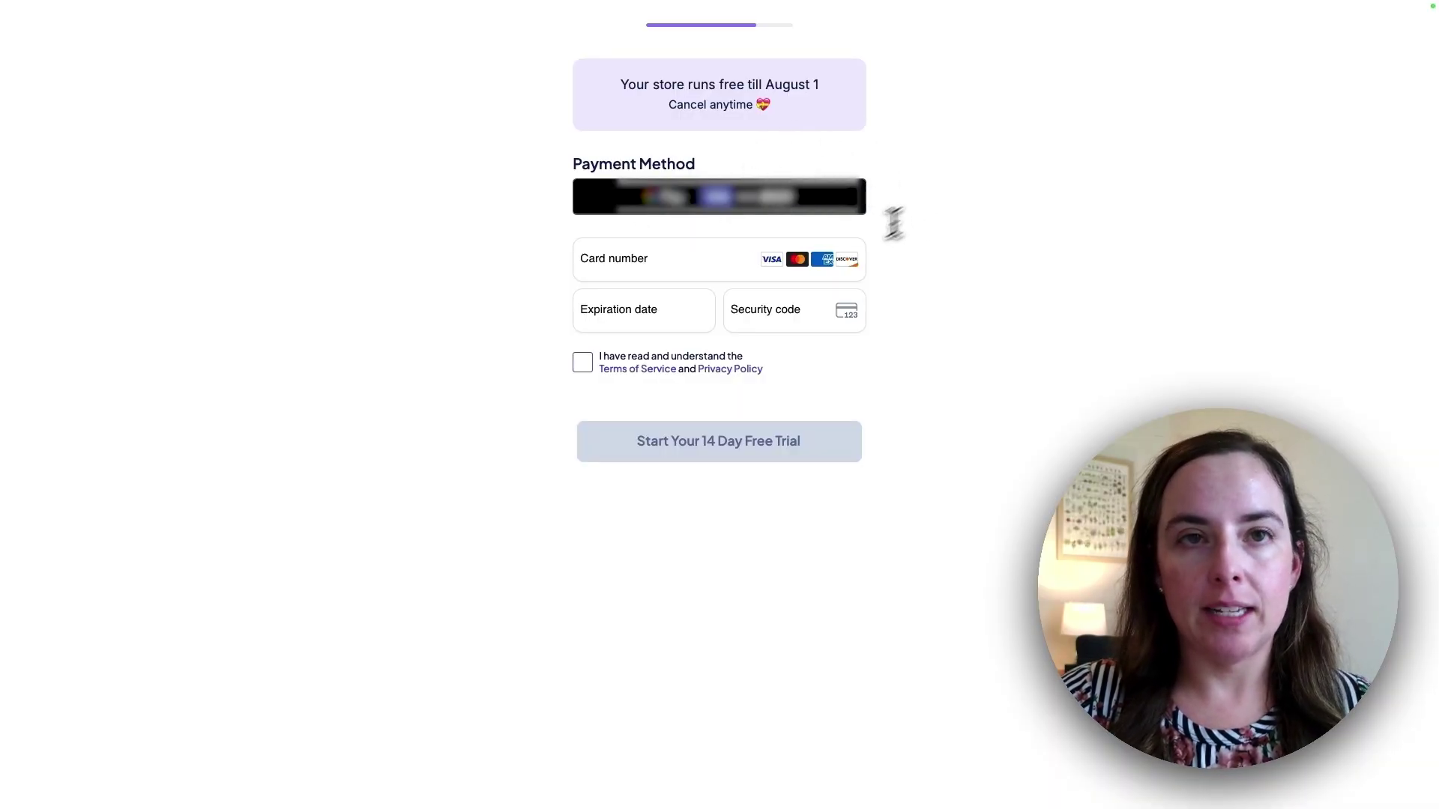
left_click(722, 279)
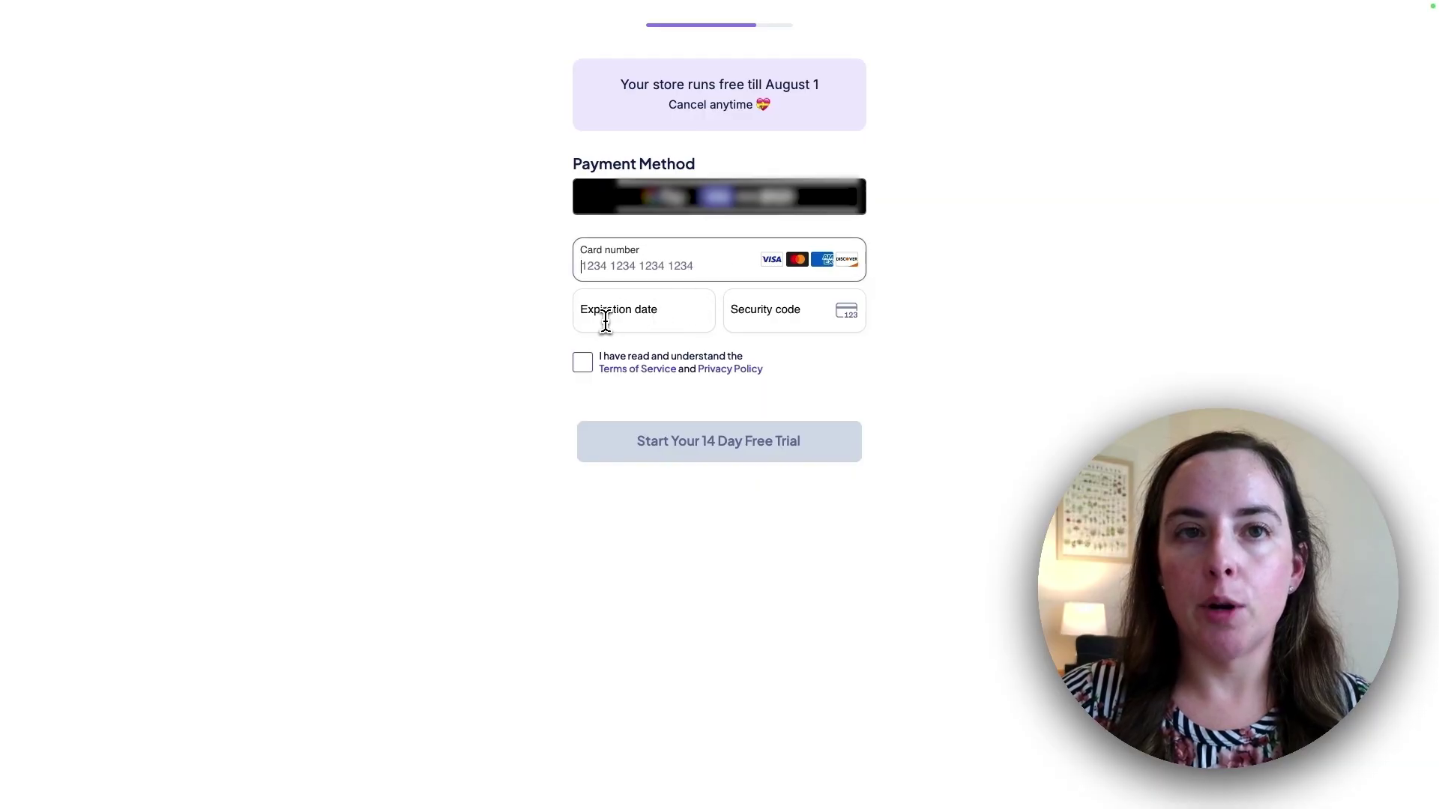
key("Tab")
key("Tab")
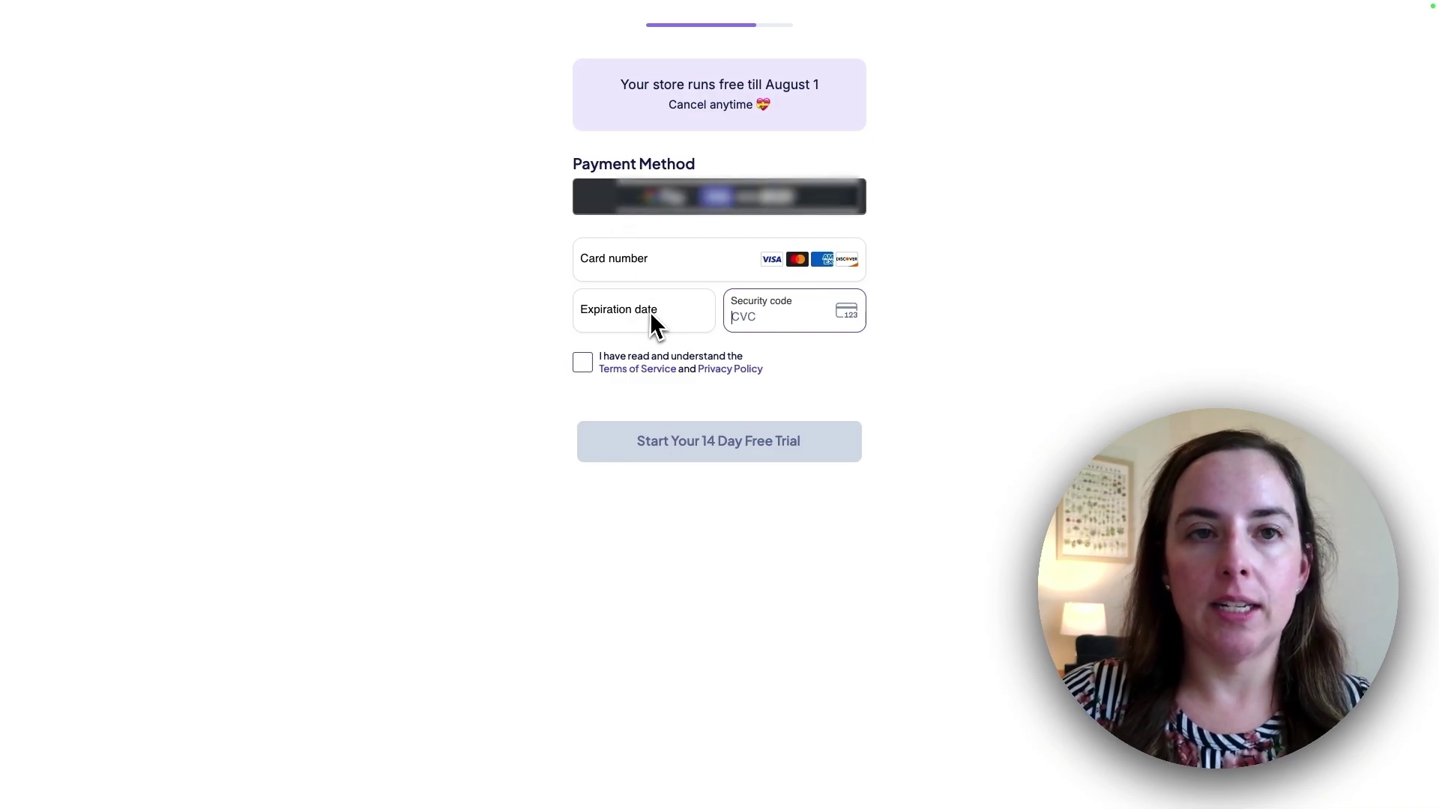
Accept the Terms of Service and Privacy Policy, then read through the Privacy Policy
left_click(582, 363)
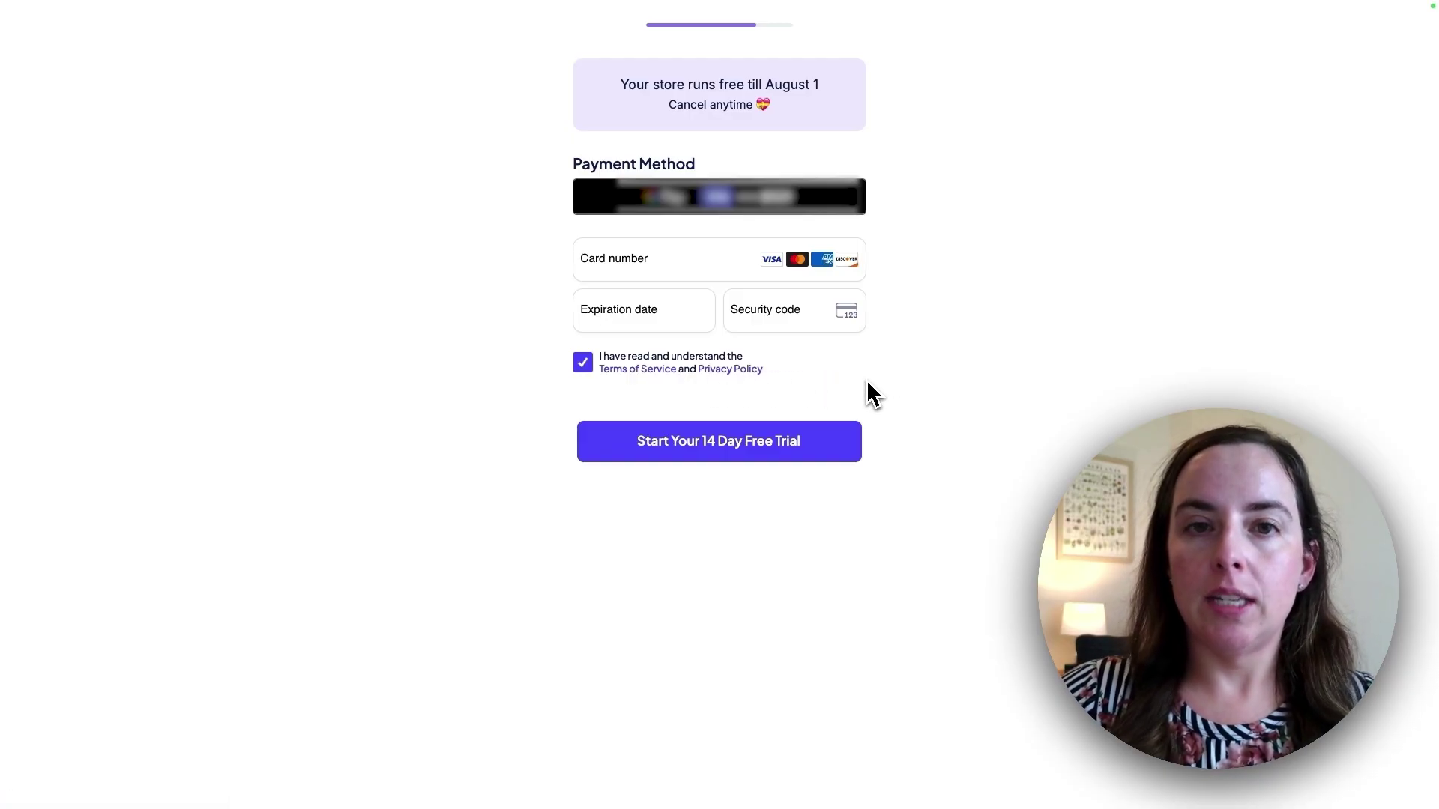
left_click(736, 372)
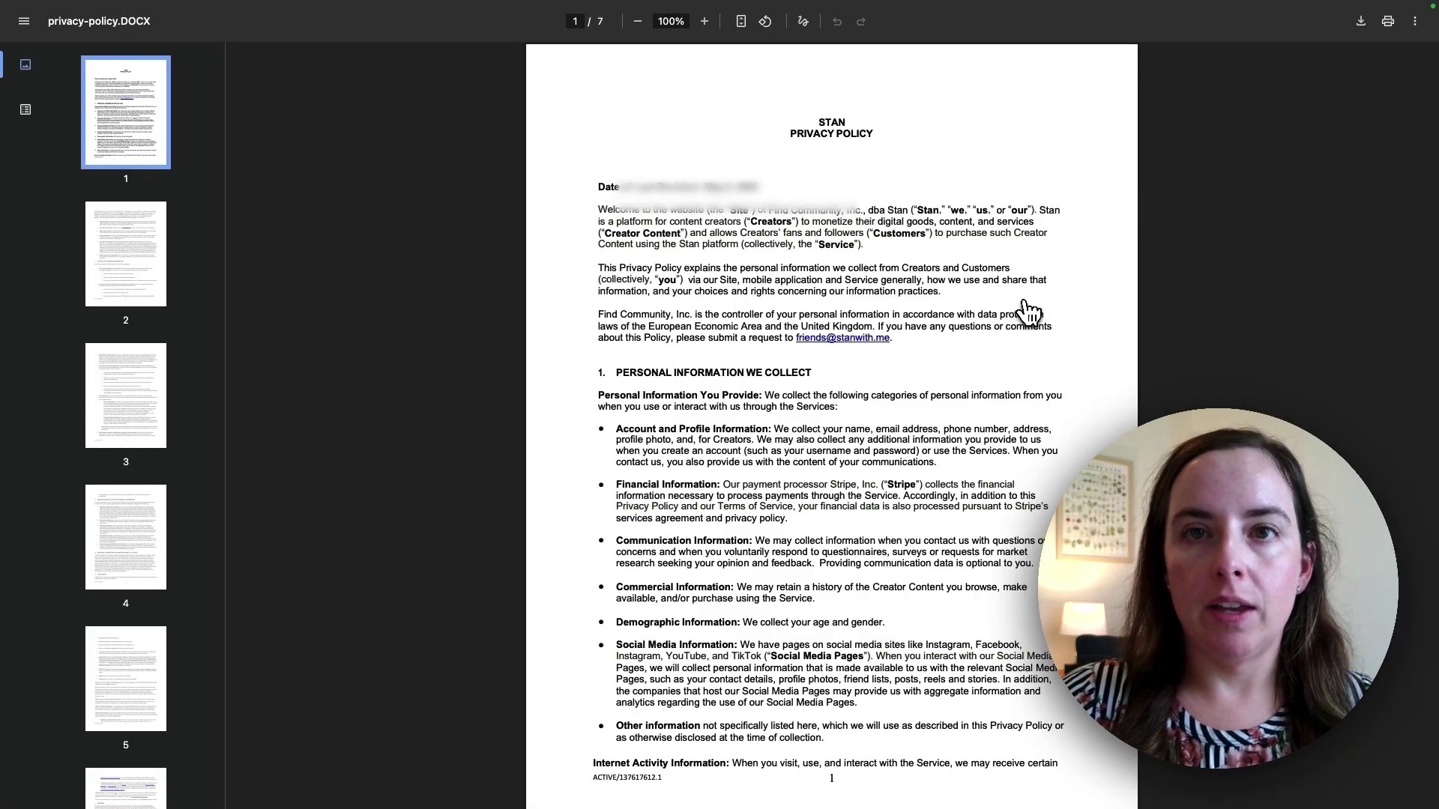
scroll(1028, 311, "down", 20)
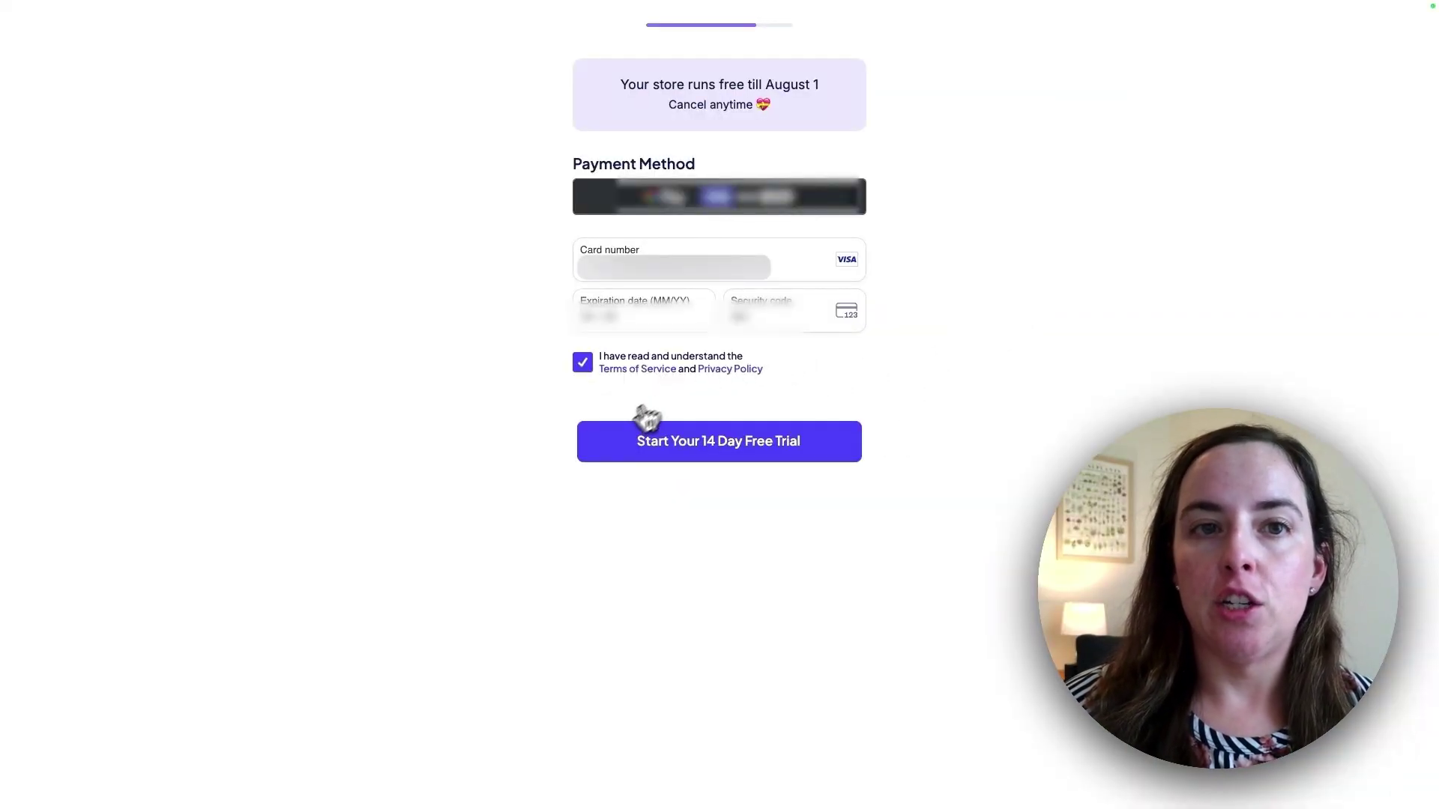
Start the 14-day free trial
left_click(609, 451)
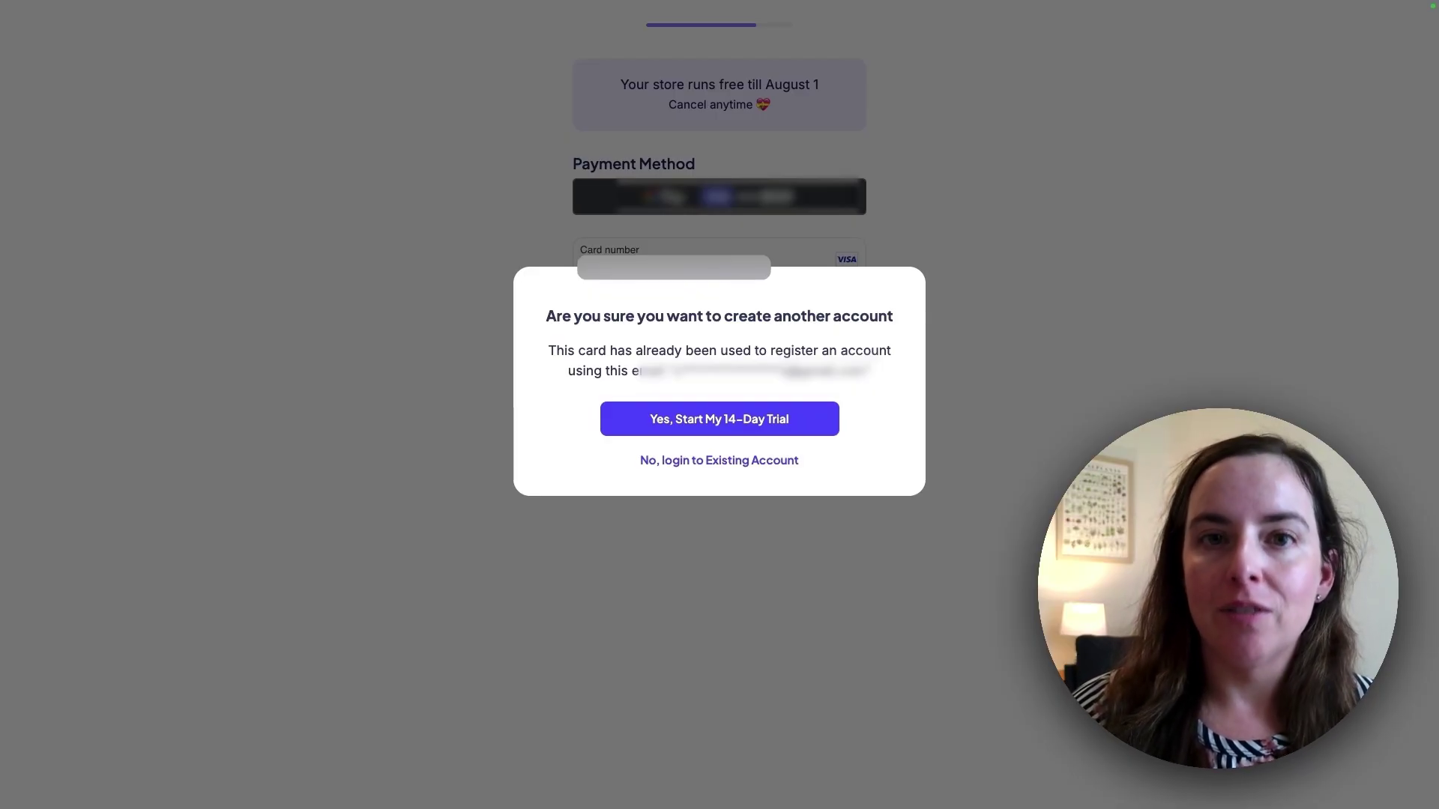
Confirm creating the new account, preview the live store page, then return to the Home dashboard
left_click(799, 424)
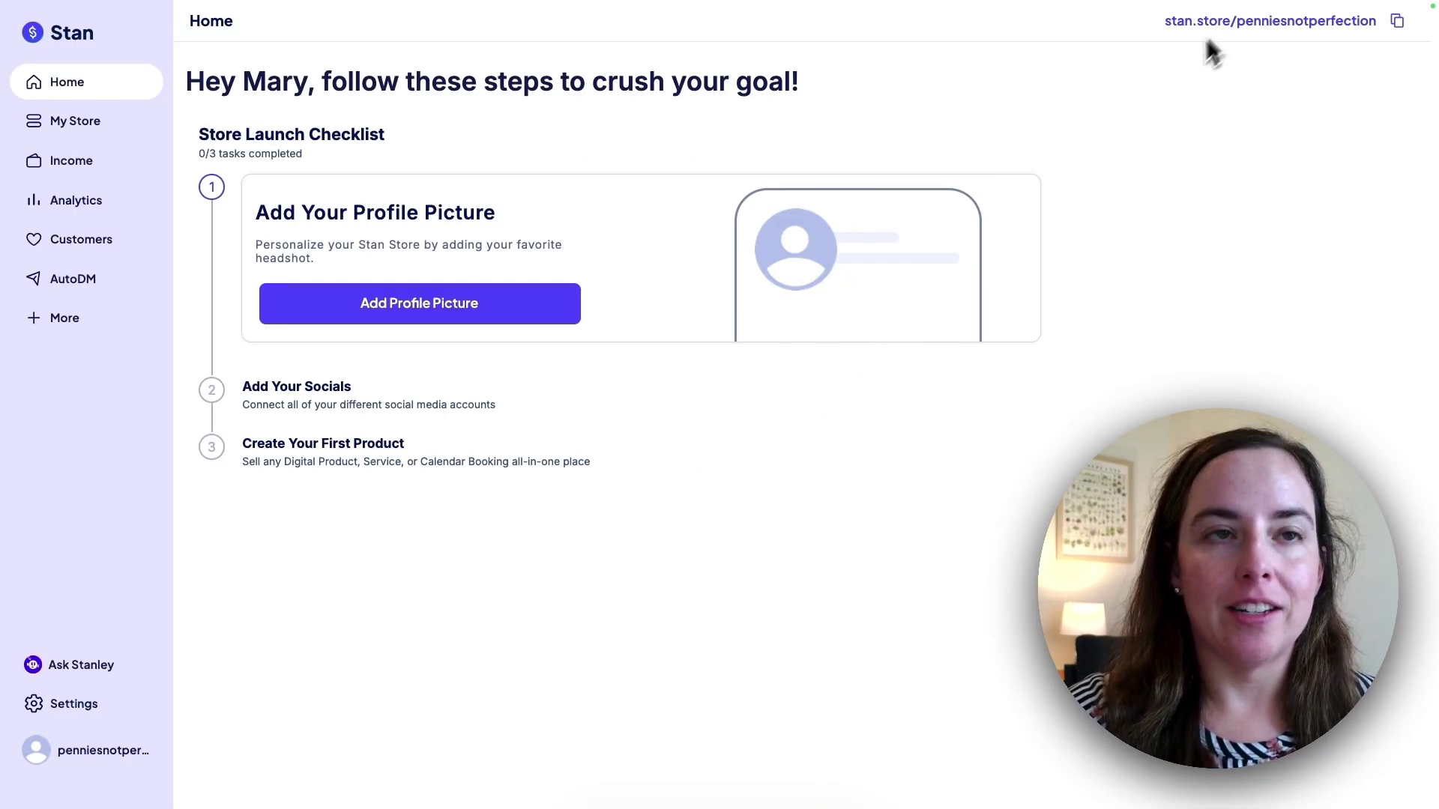
left_click(941, 240)
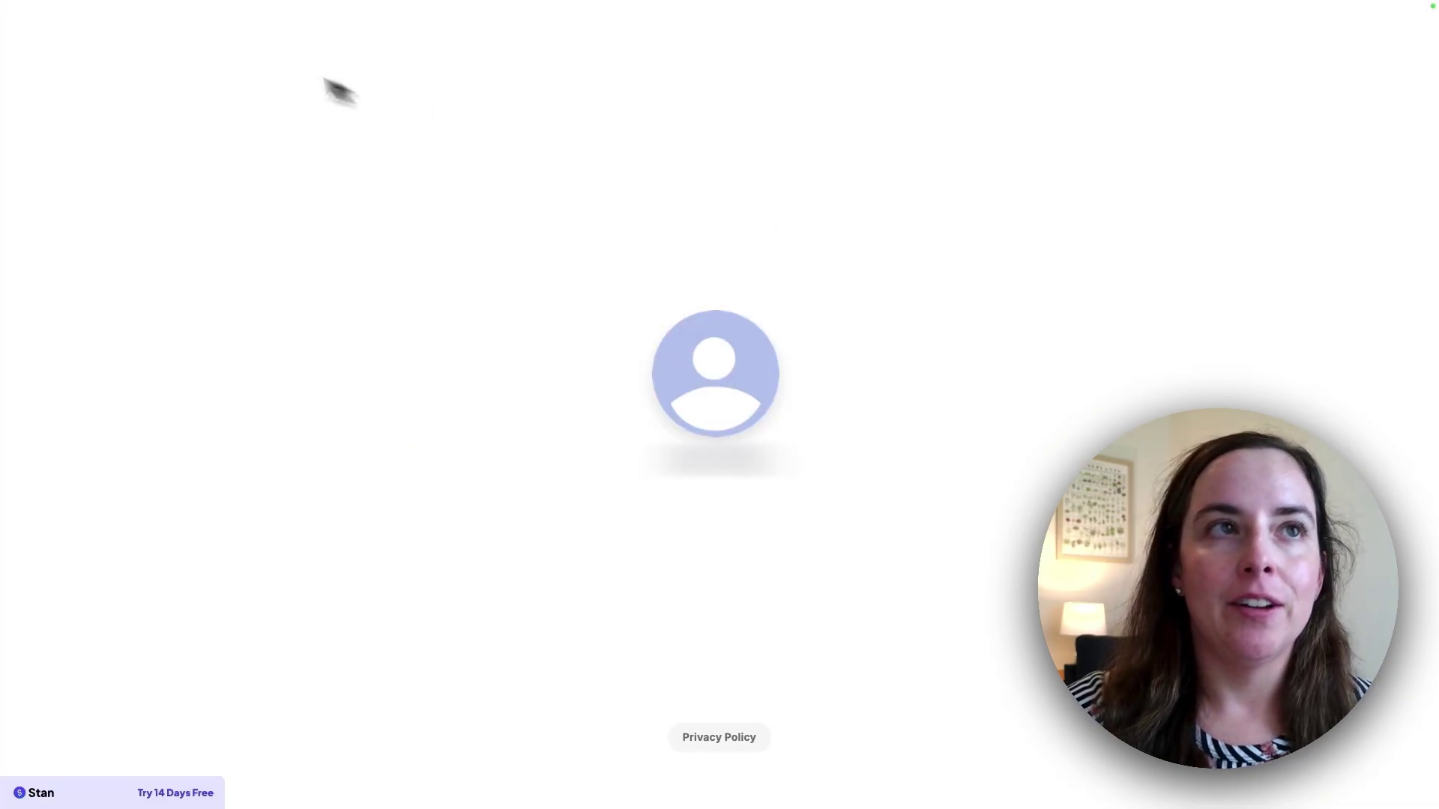
key("ctrl+w")
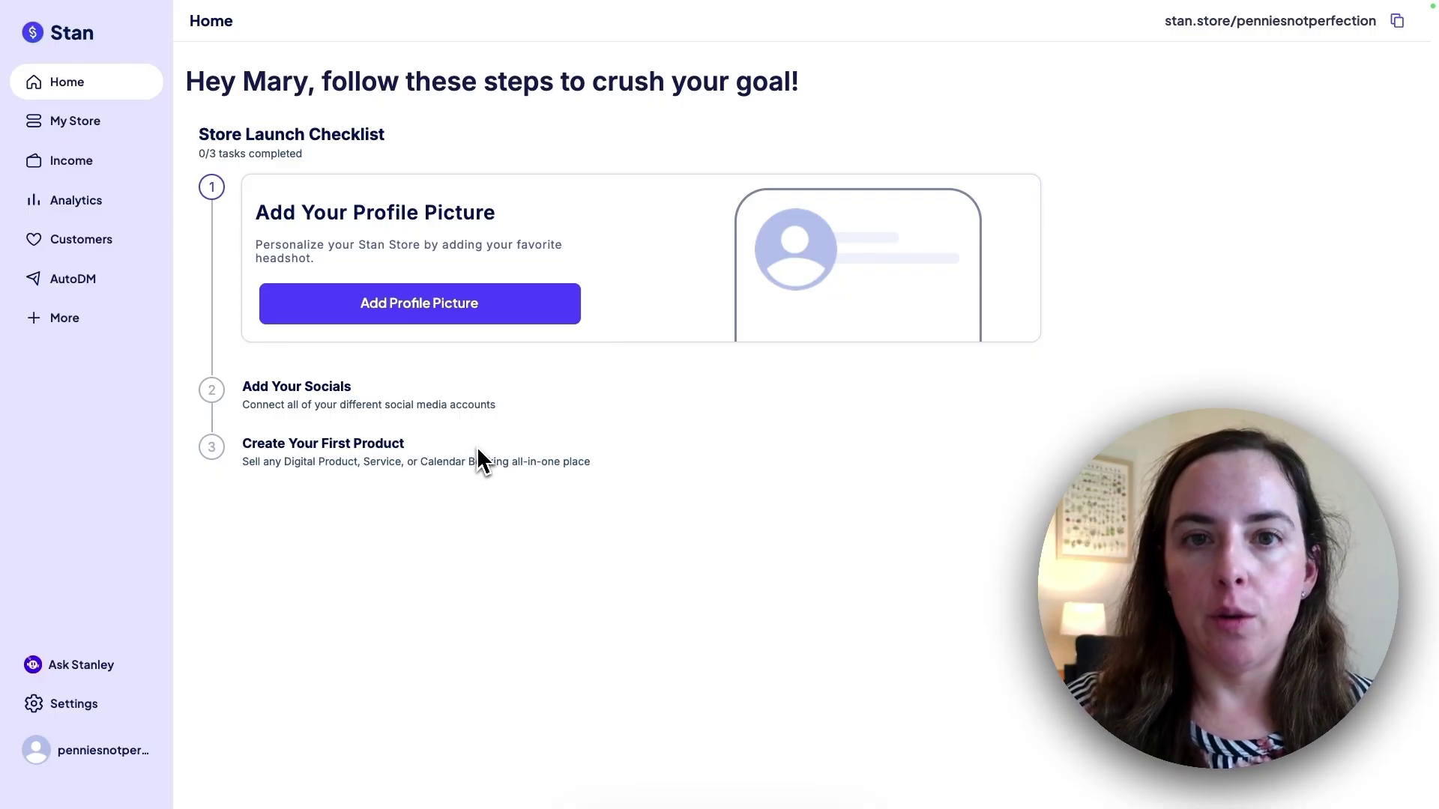
Upload the logo headshot picture, adjust its zoom, and set it as the profile picture
left_click(453, 317)
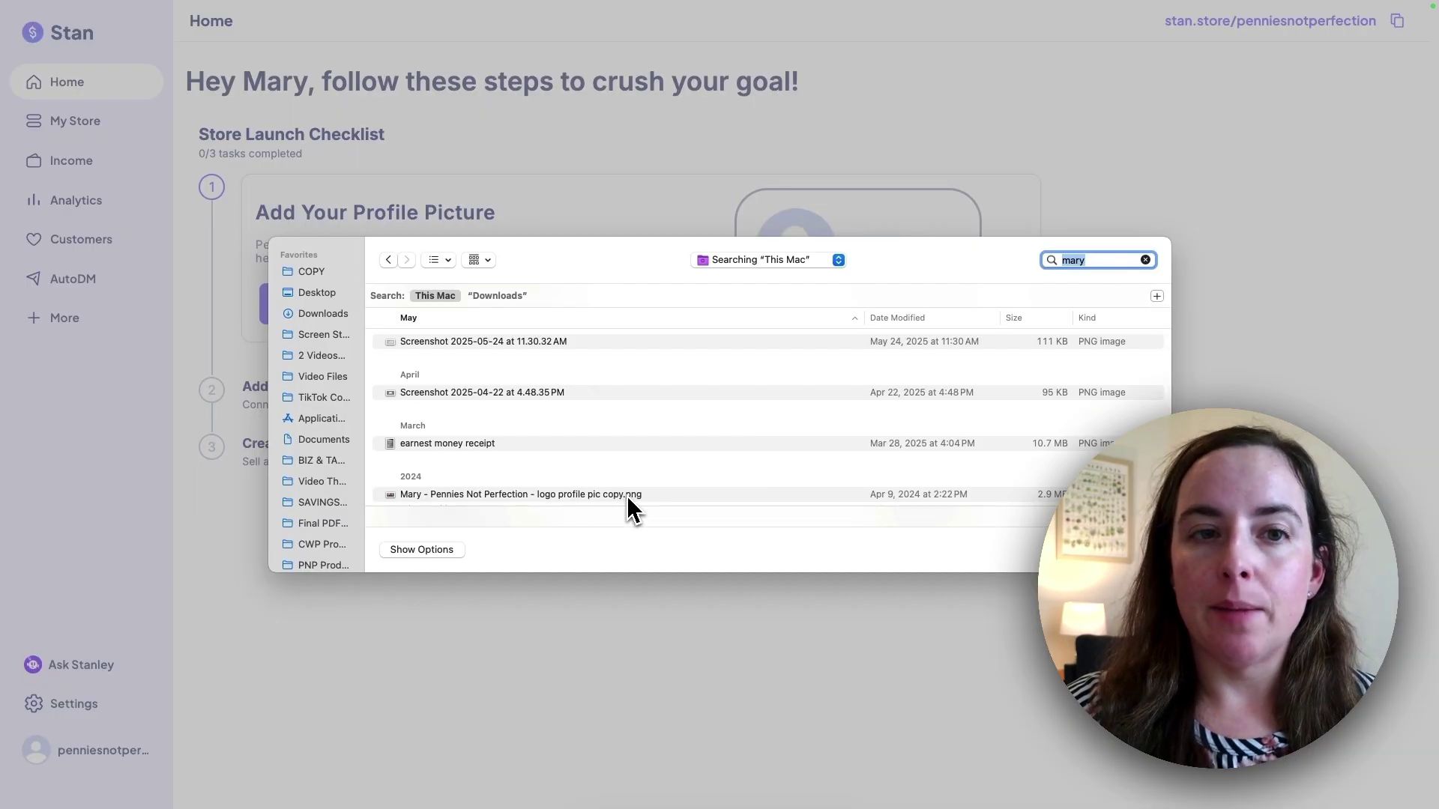
left_click(628, 495)
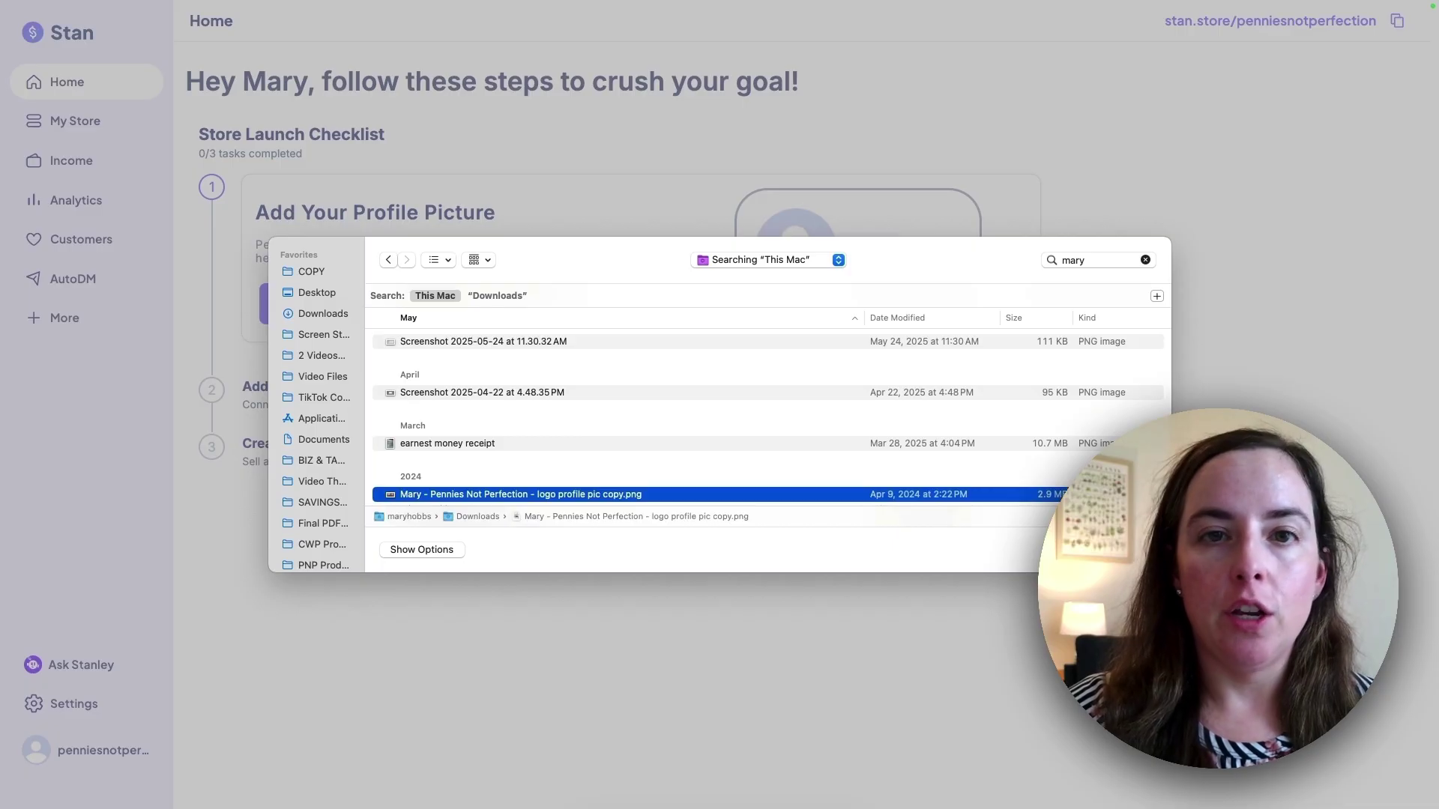
double_click(867, 491)
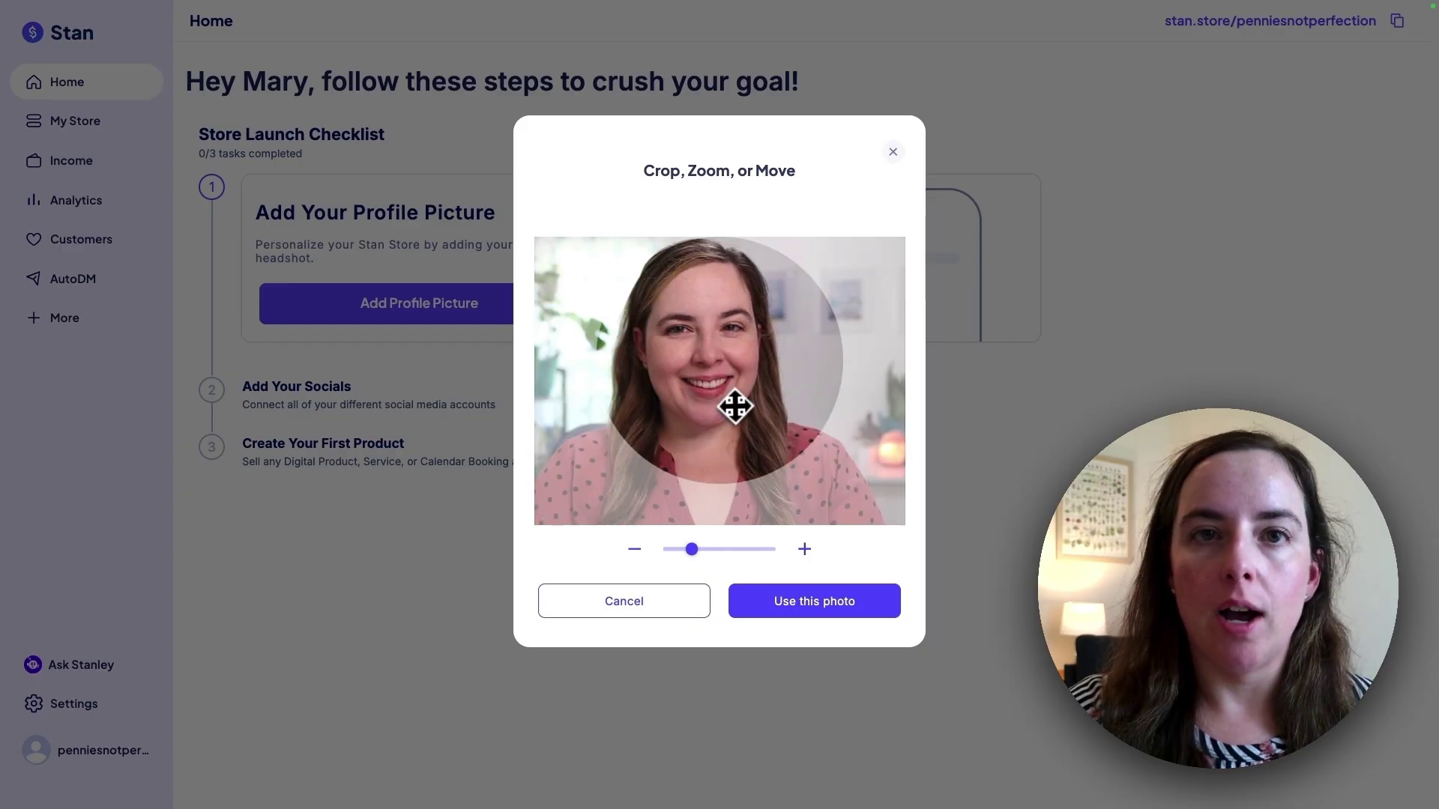
left_click_drag(713, 562, 729, 549)
scroll(726, 411, "down", 4)
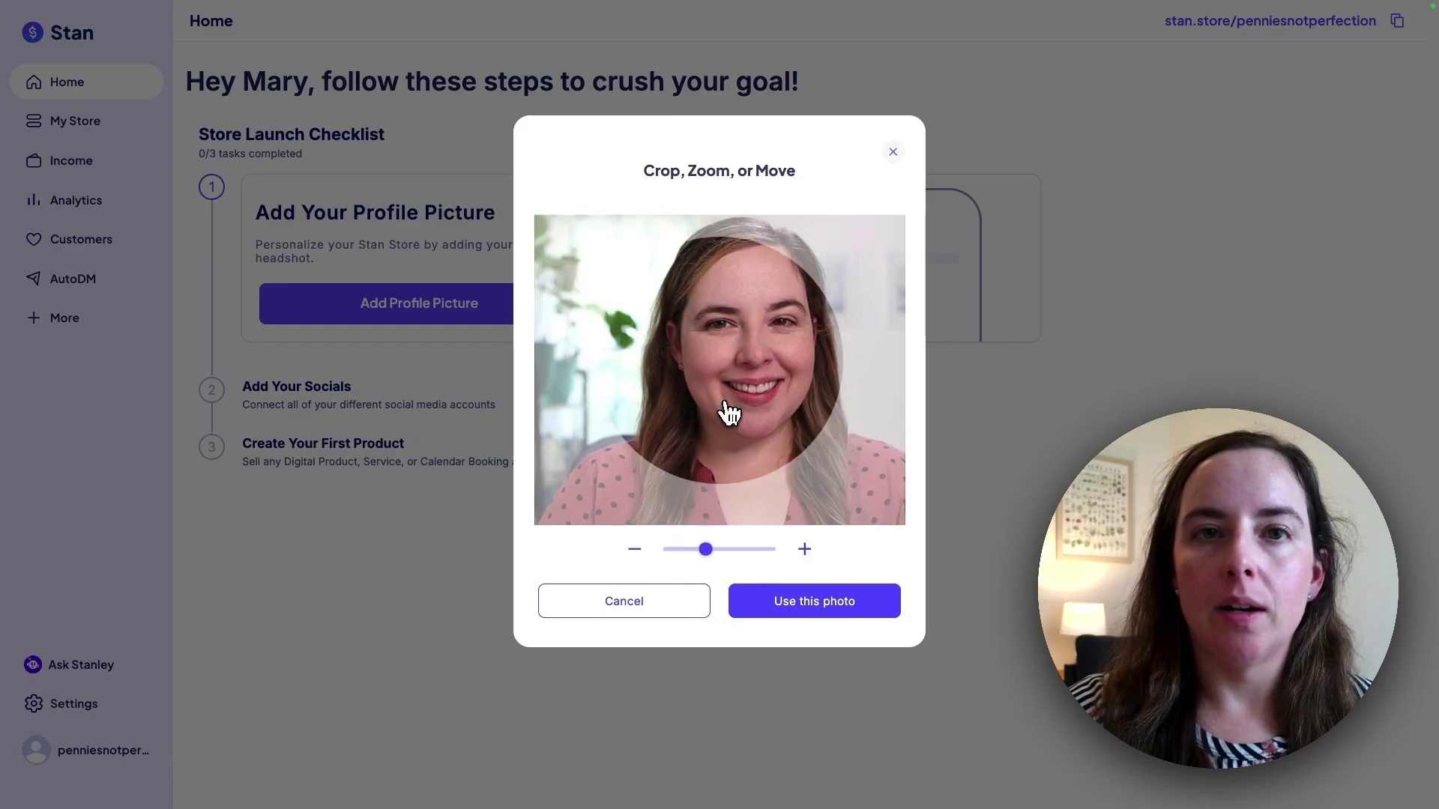
left_click(855, 603)
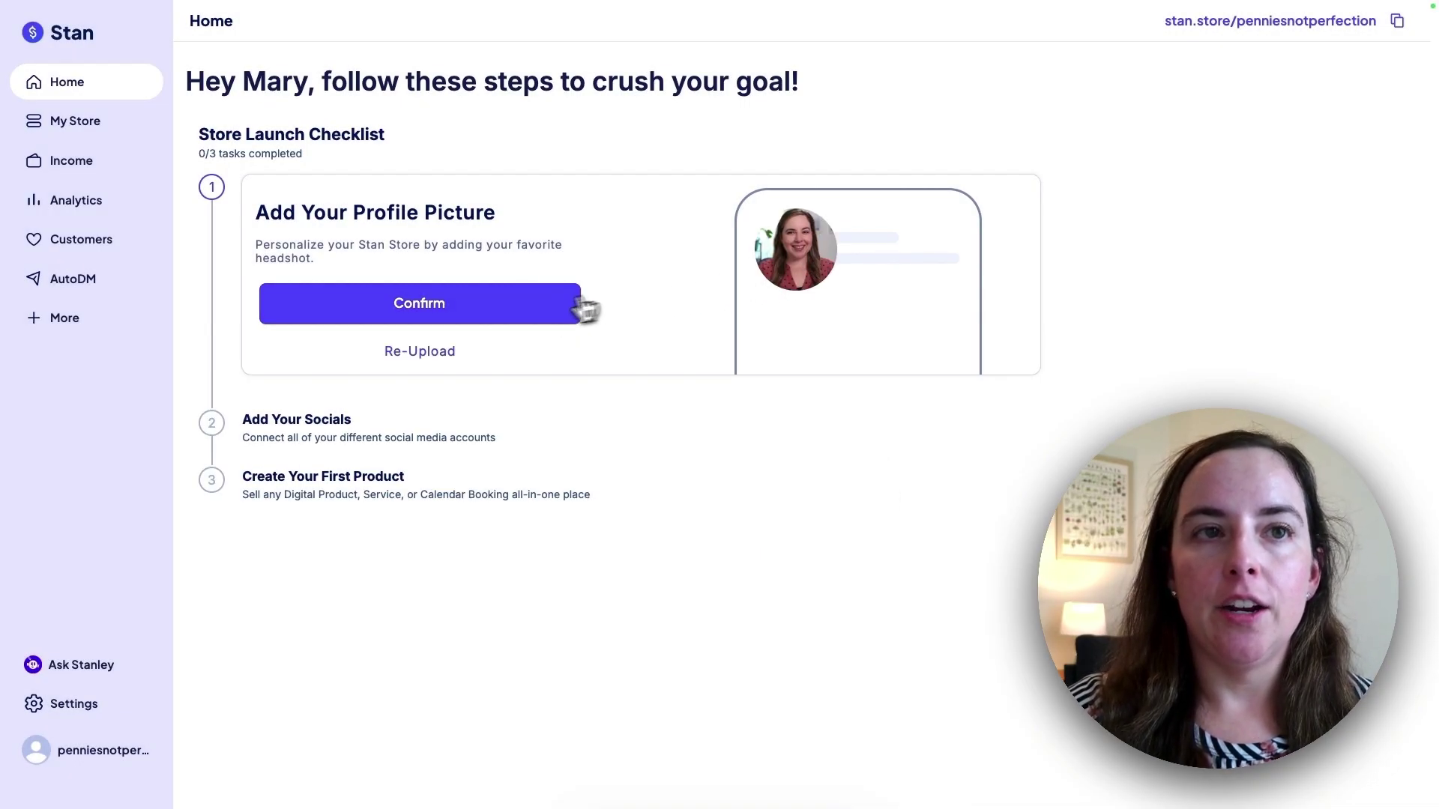
left_click(551, 318)
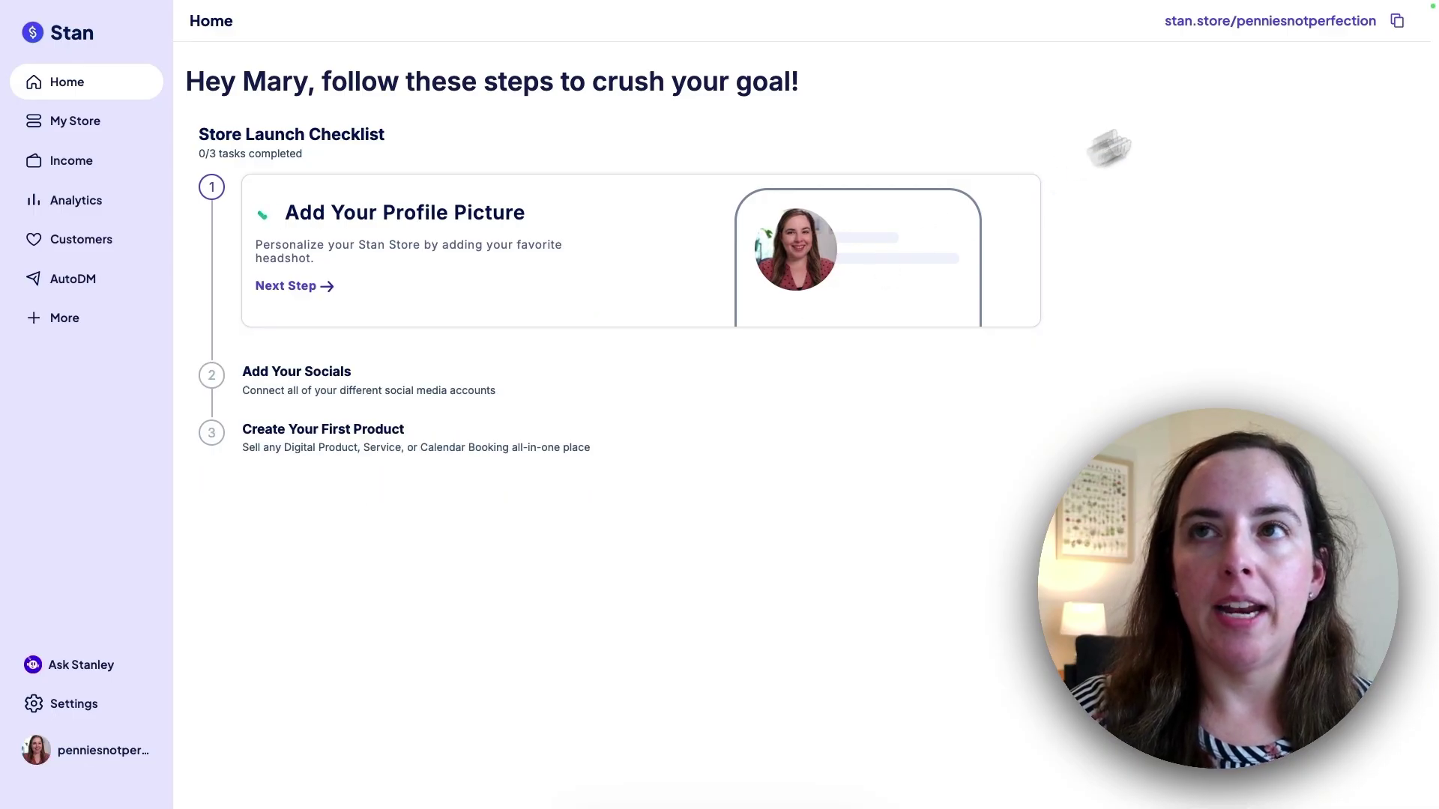
Enter the TikTok username and paste the YouTube channel URL as social links, then save them
left_click(1270, 20)
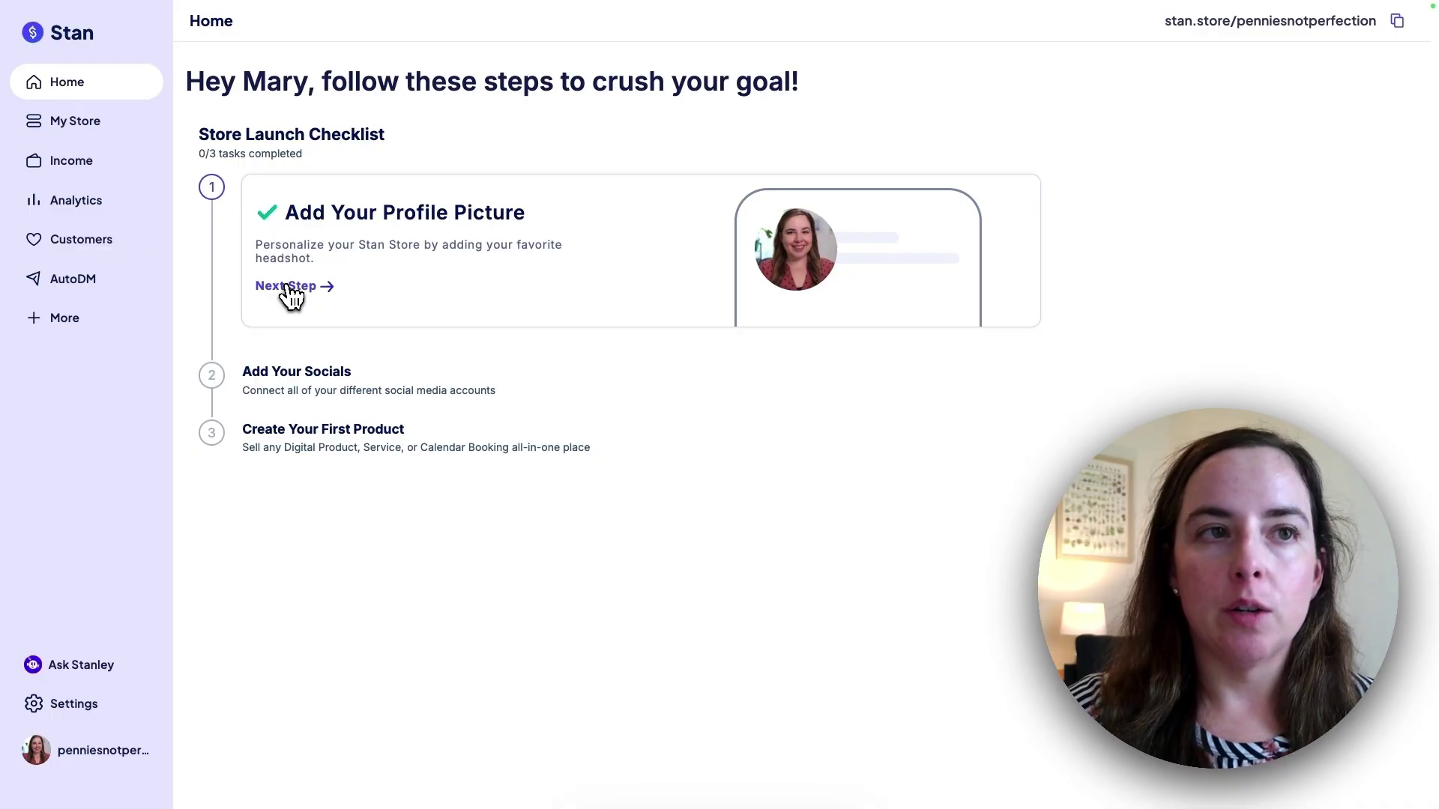
left_click(328, 287)
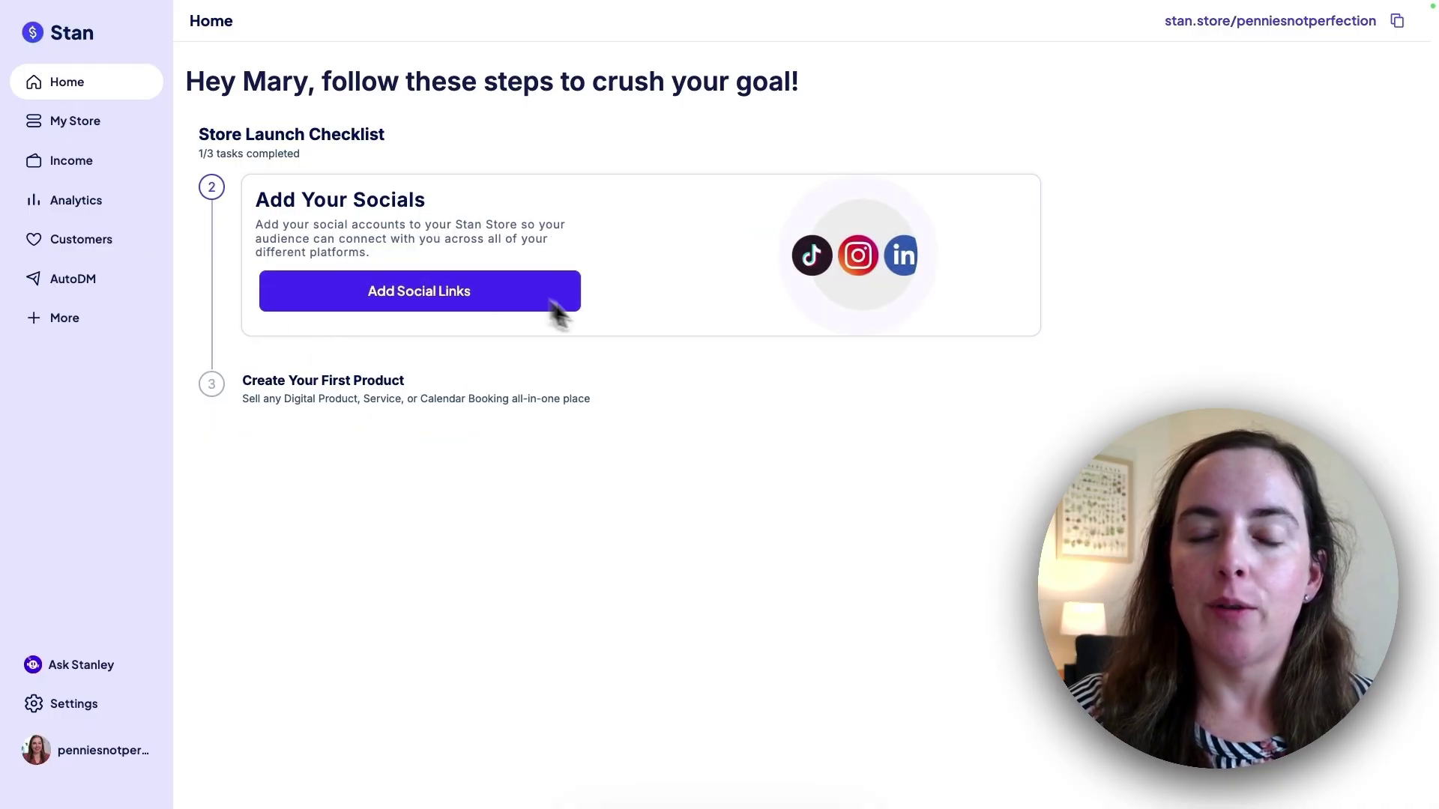
left_click(473, 300)
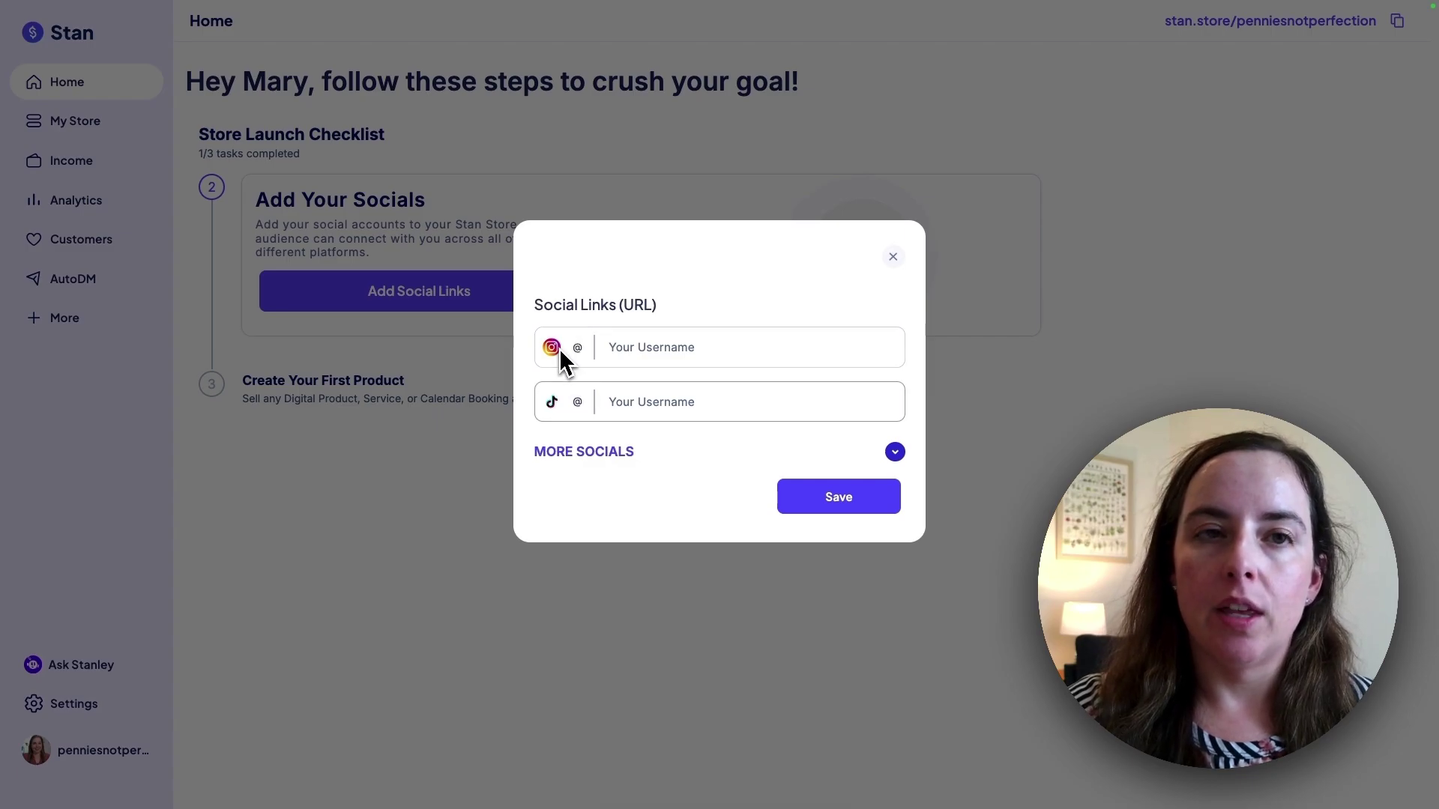
left_click(658, 405)
type("penniesnotperfection")
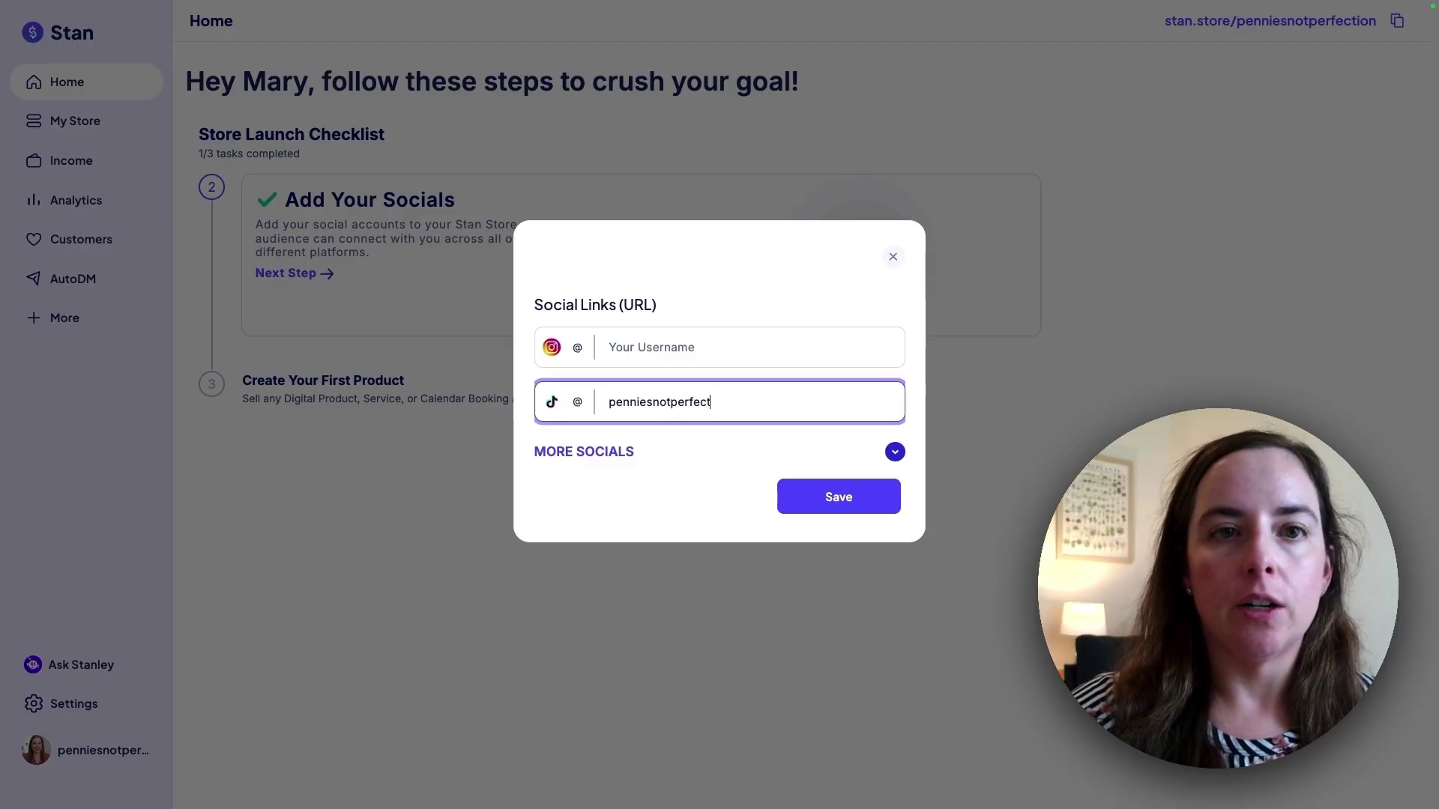
left_click(592, 463)
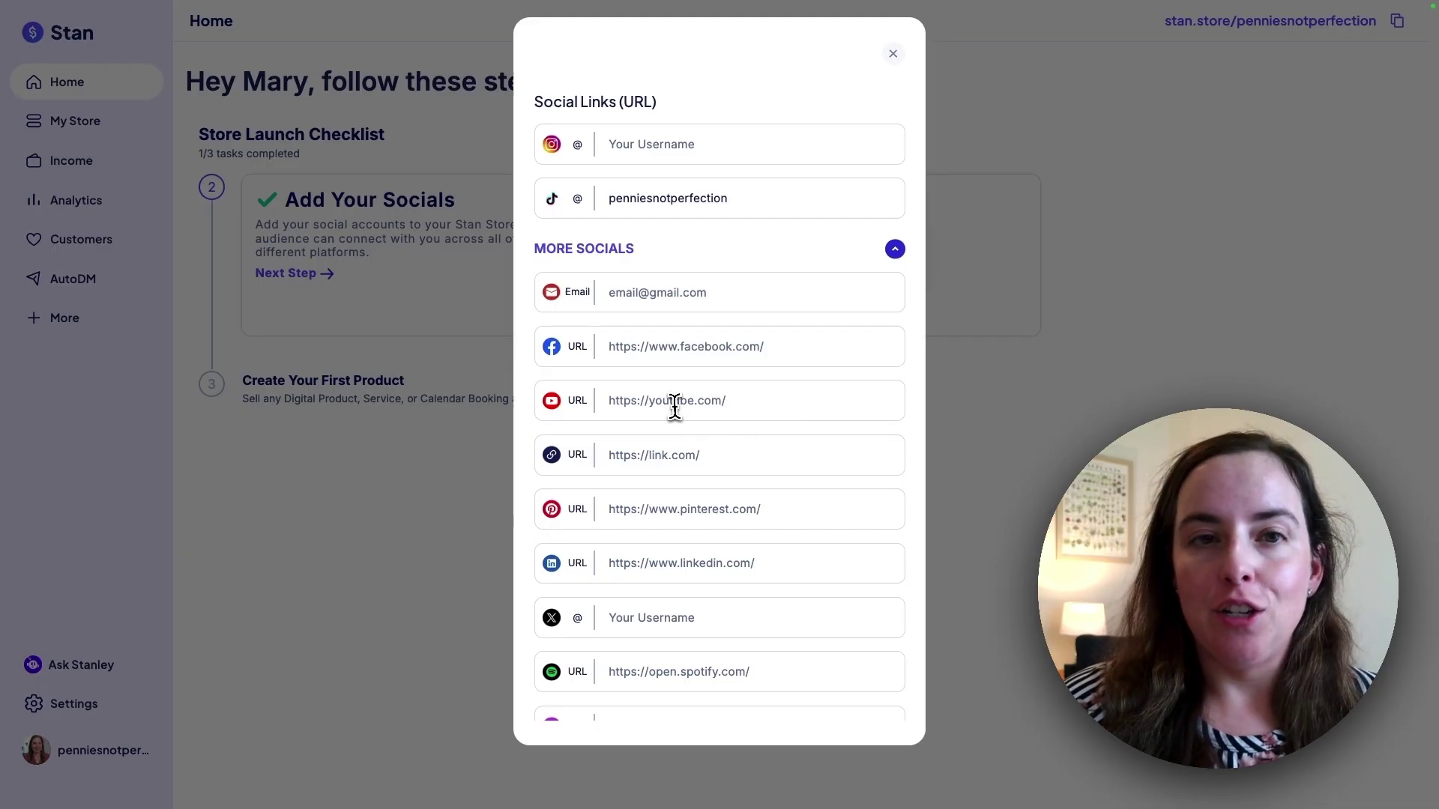
left_click(637, 402)
type("https://www.youtube.com/penniesnotperfection")
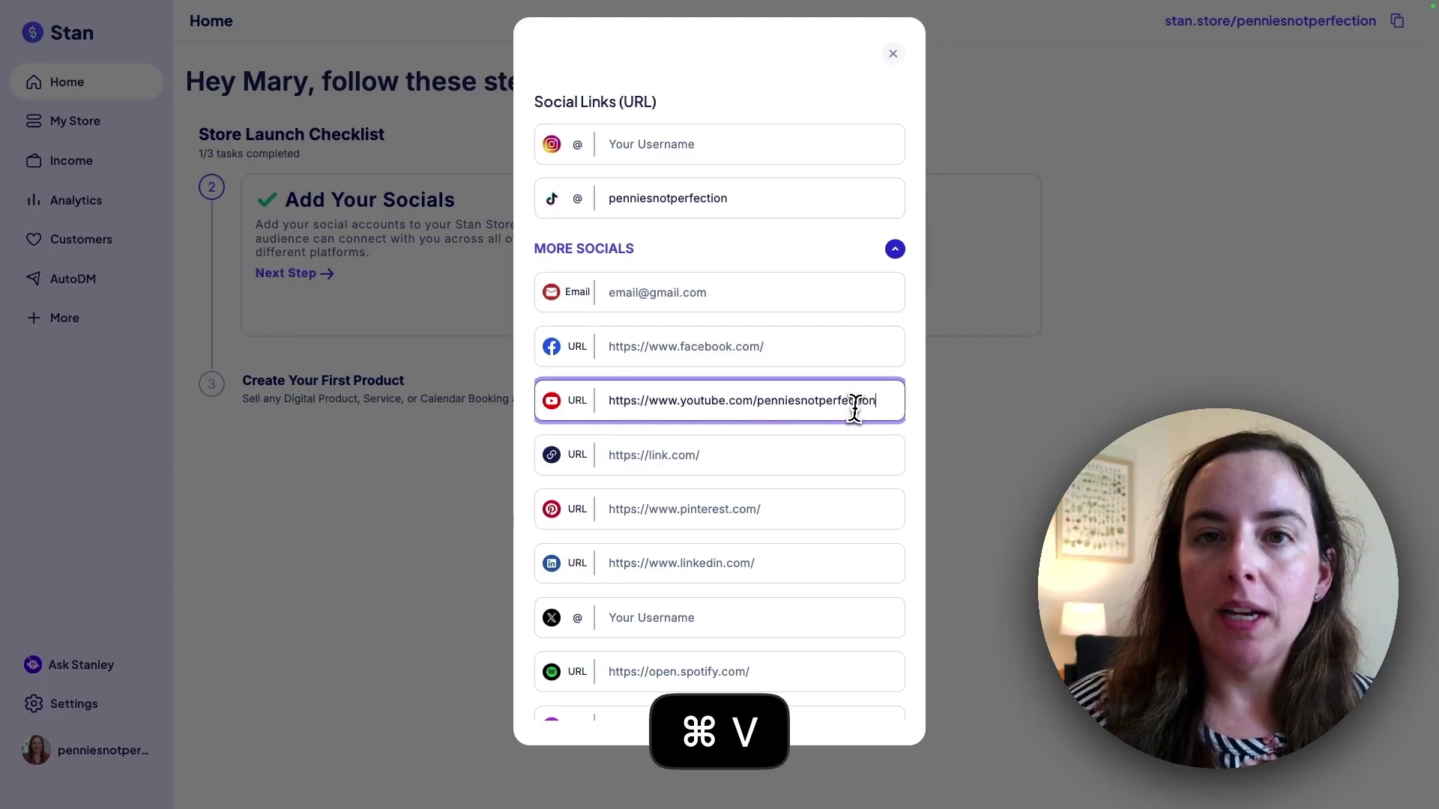
scroll(851, 481, "down", 5)
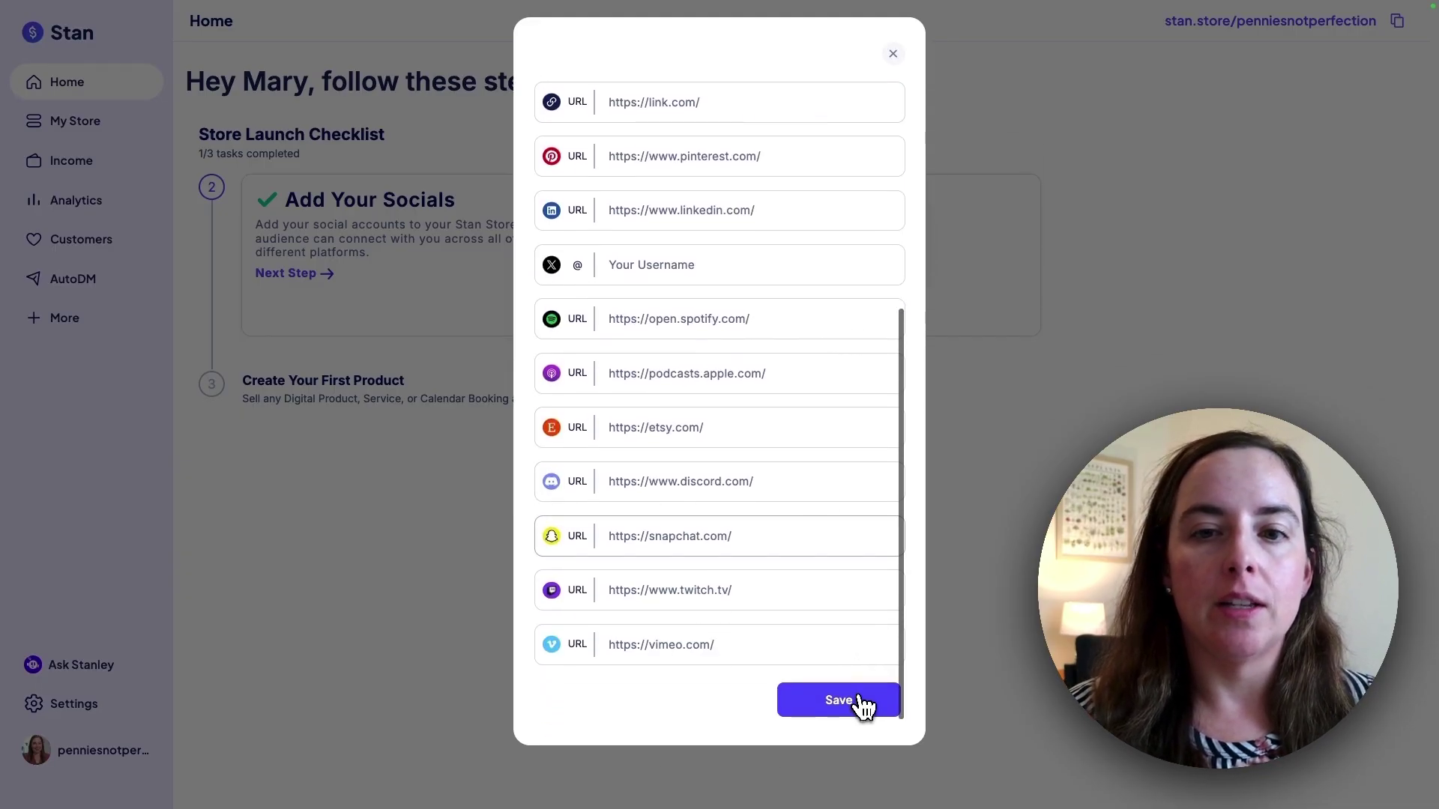
left_click(863, 697)
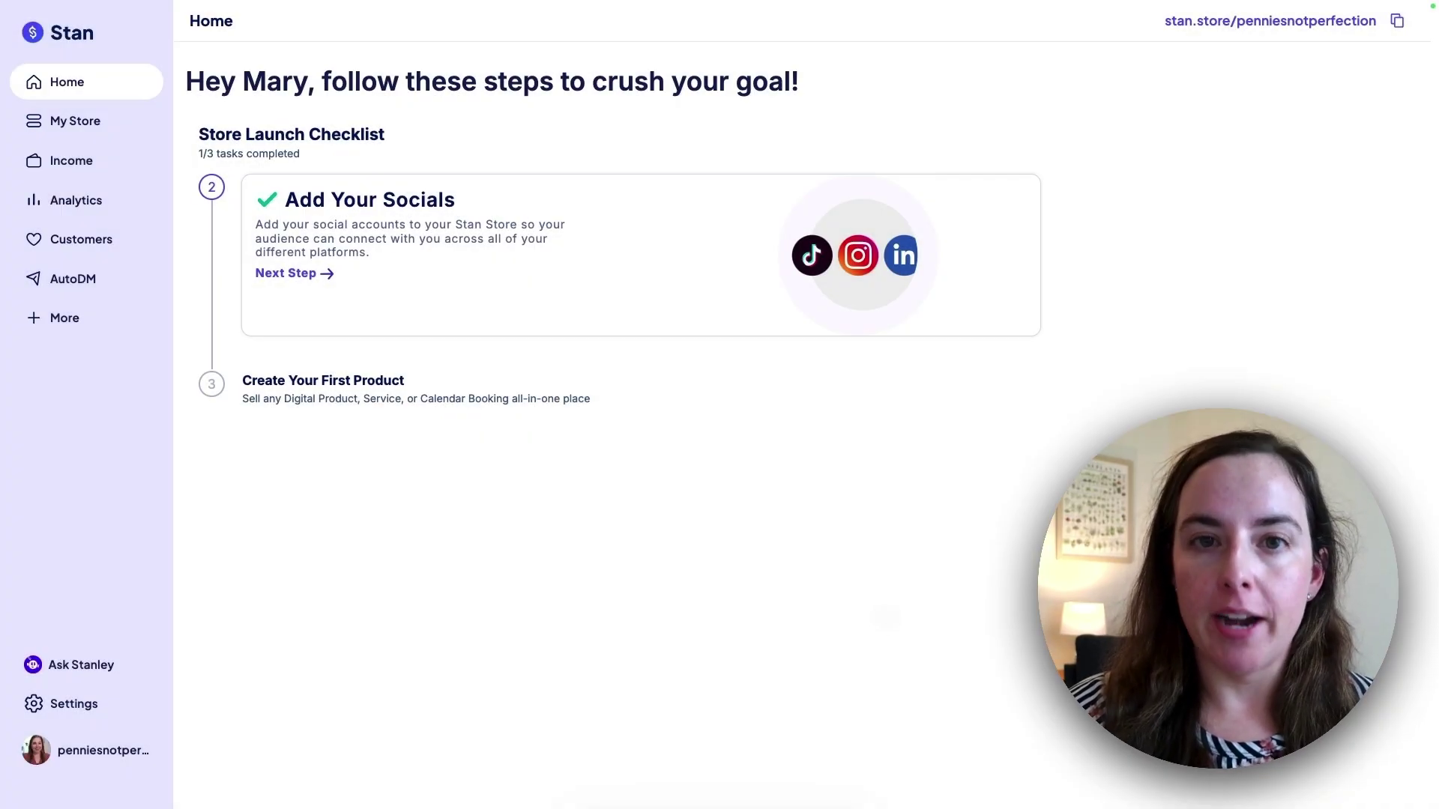
Advance the launch checklist to product creation and bring up the product type choices
left_click(292, 275)
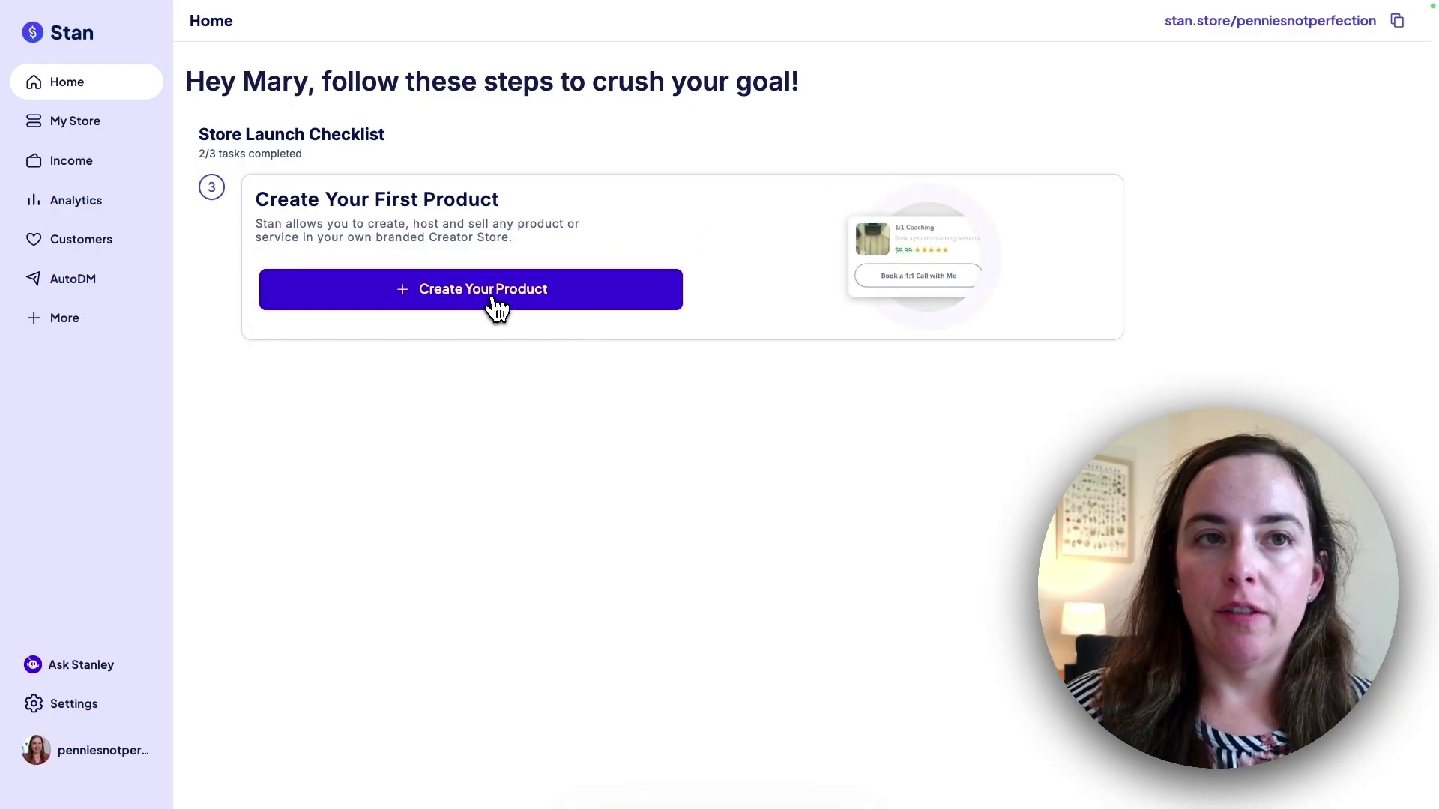
left_click(540, 311)
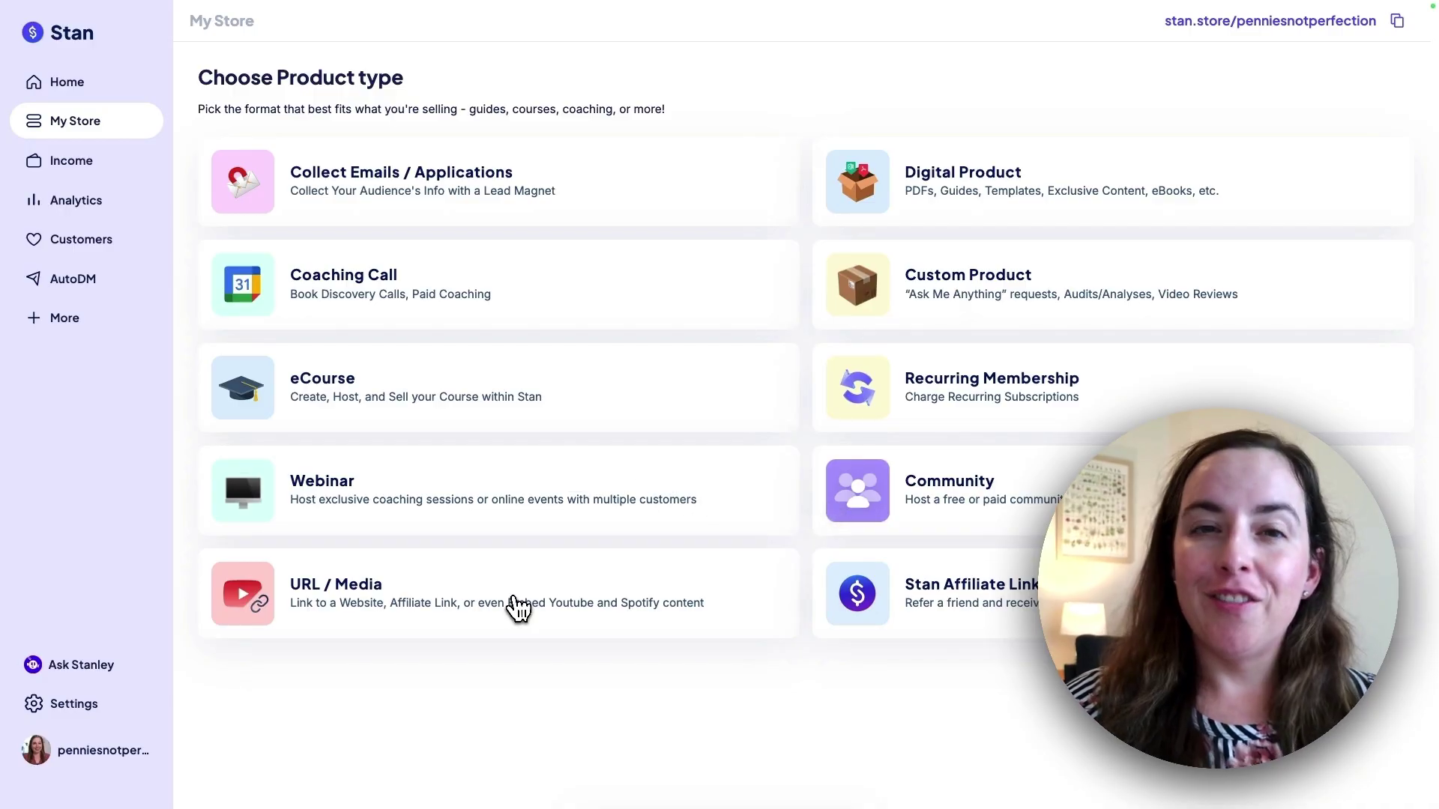
left_click(469, 580)
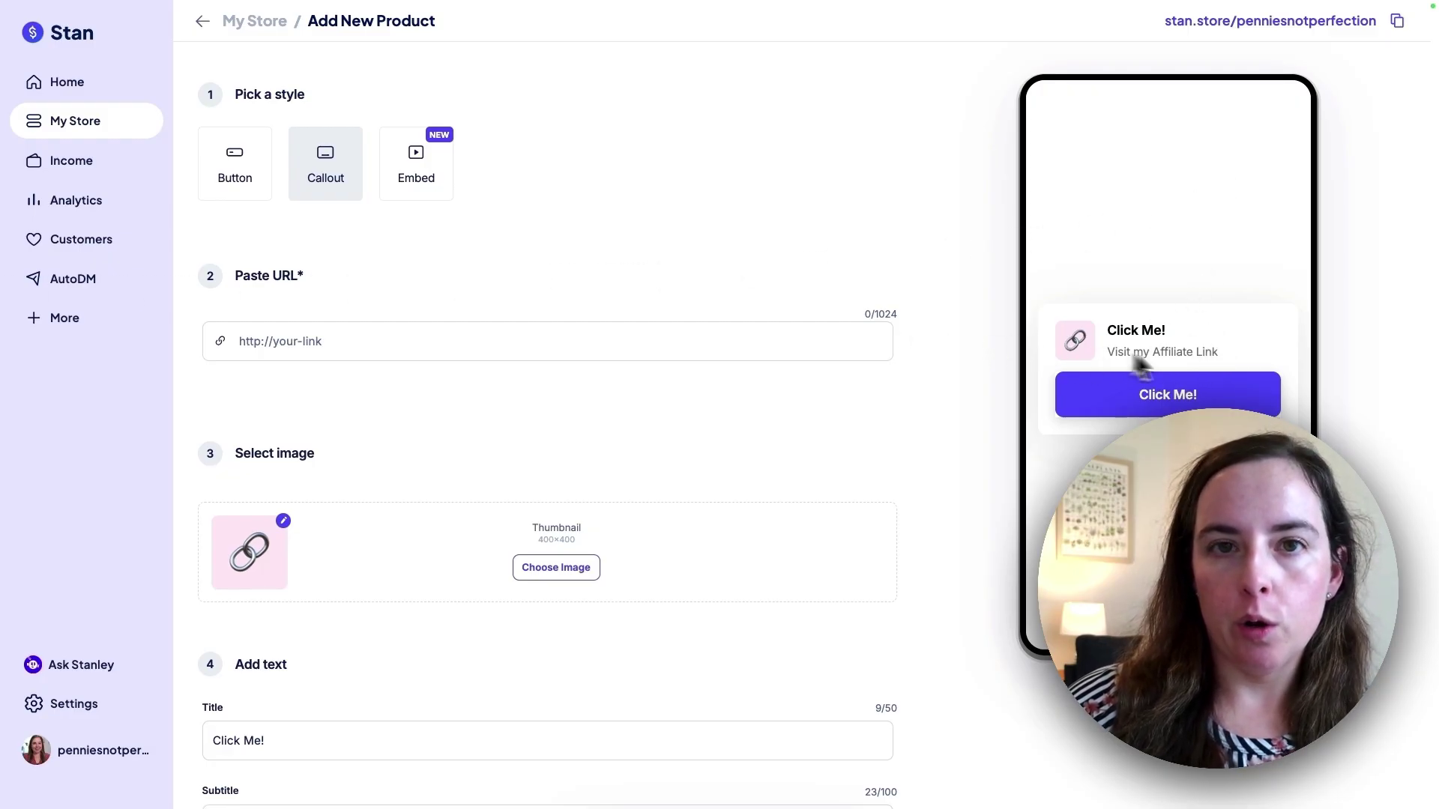
left_click(350, 347)
type("http://penniesnotperfection.com/relay")
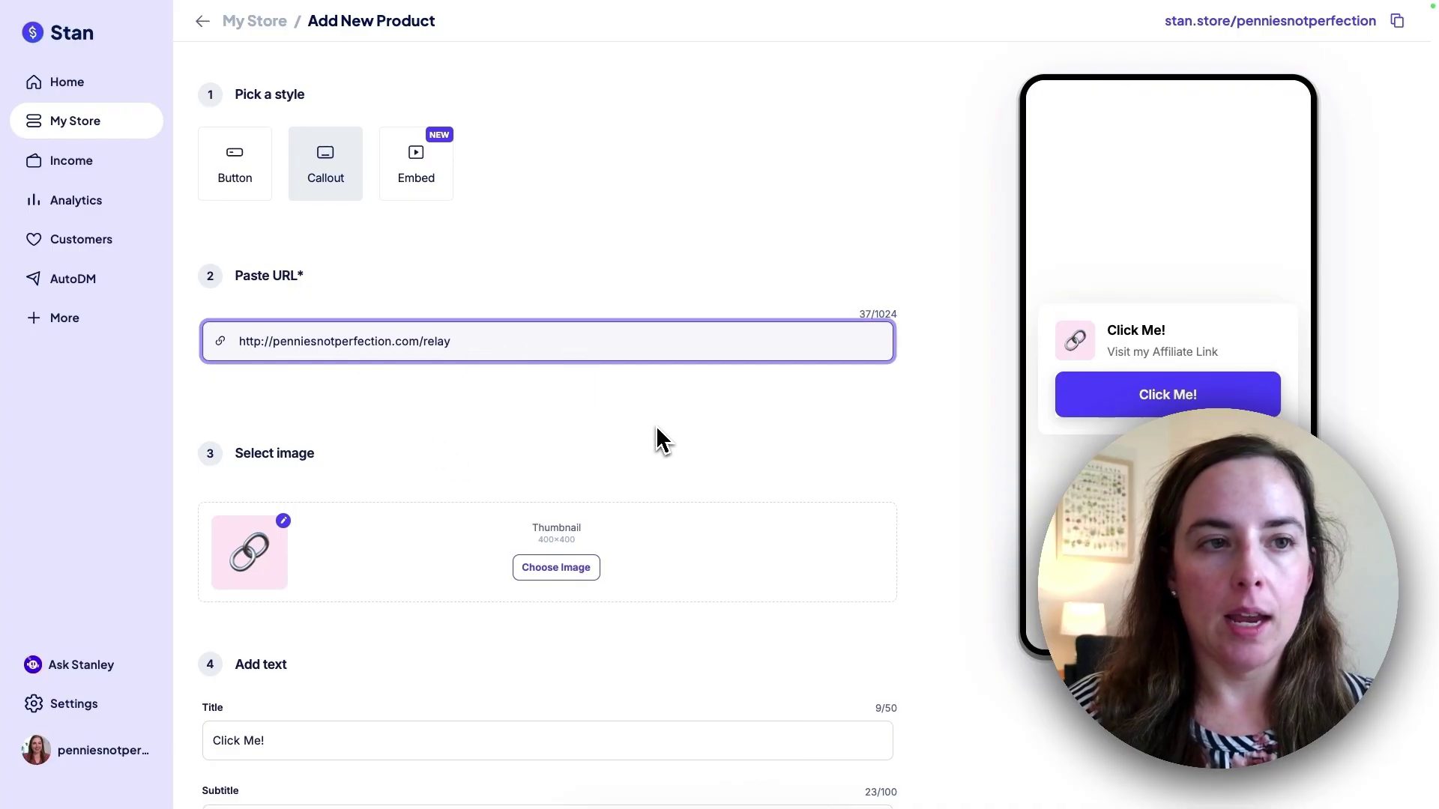
left_click(568, 487)
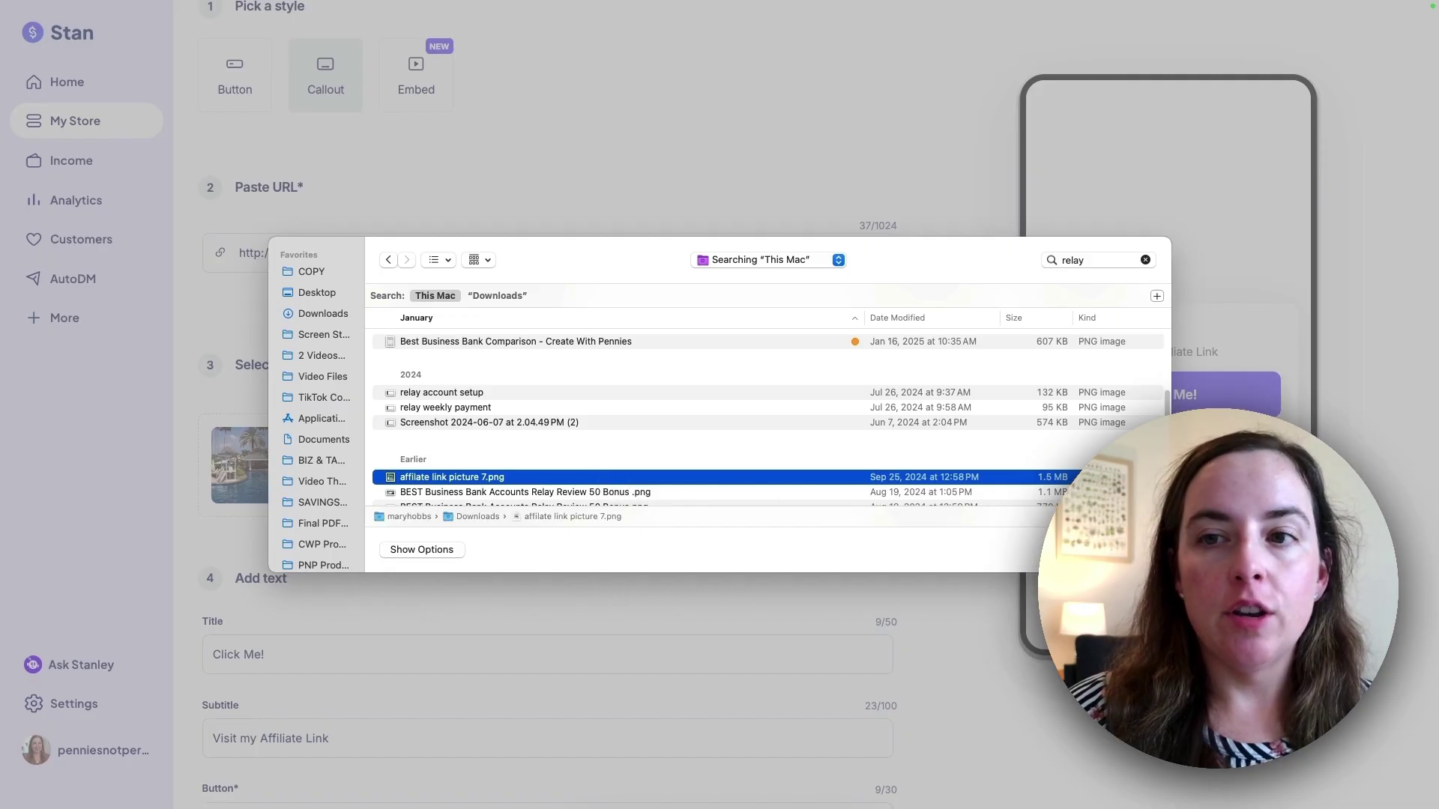
double_click(616, 477)
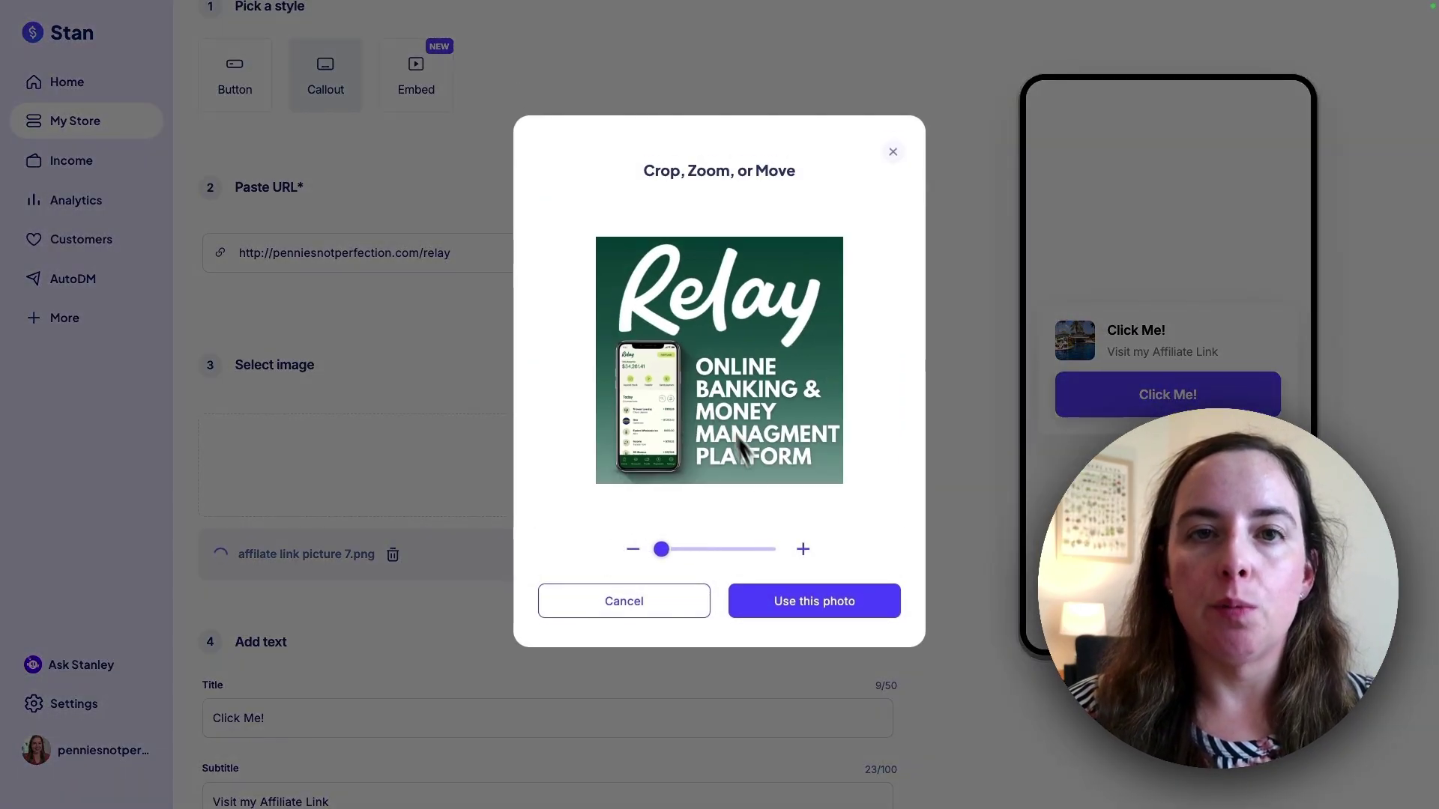
left_click(875, 606)
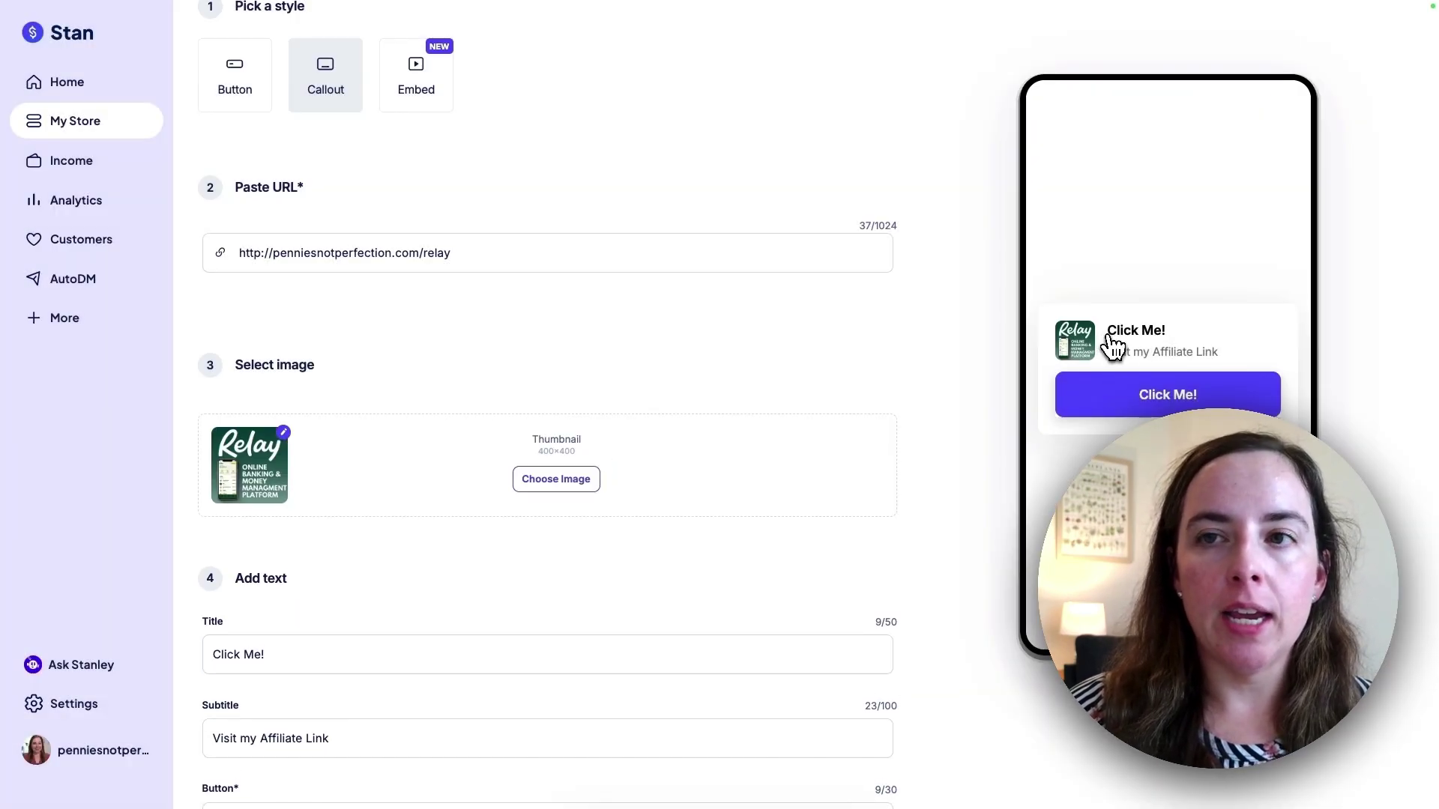
Set the product title to Best Business Banking and the subtitle to the Relay $100 offer
scroll(418, 564, "down", 1)
scroll(418, 564, "down", 3)
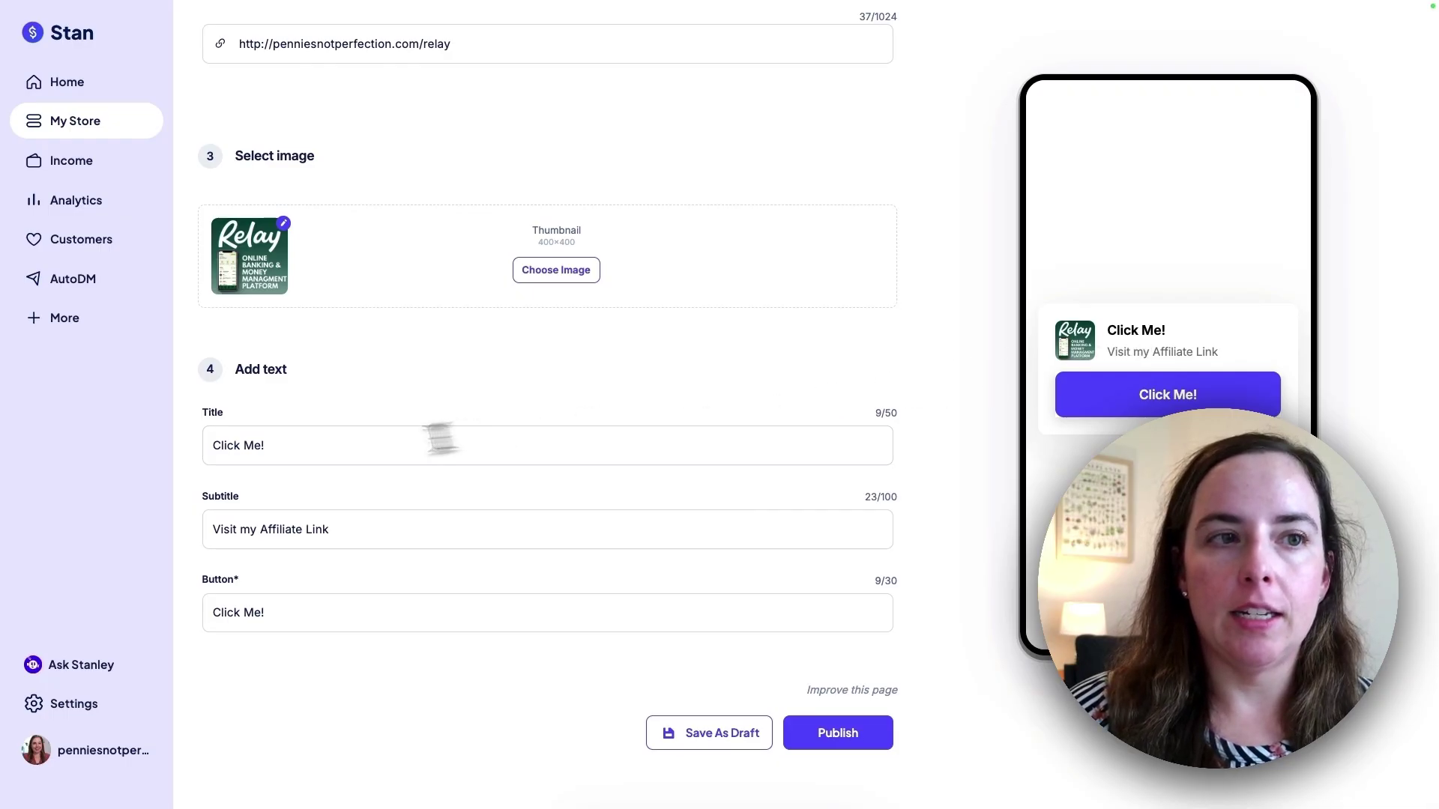
triple_click(325, 450)
key("super+c")
key("super+v")
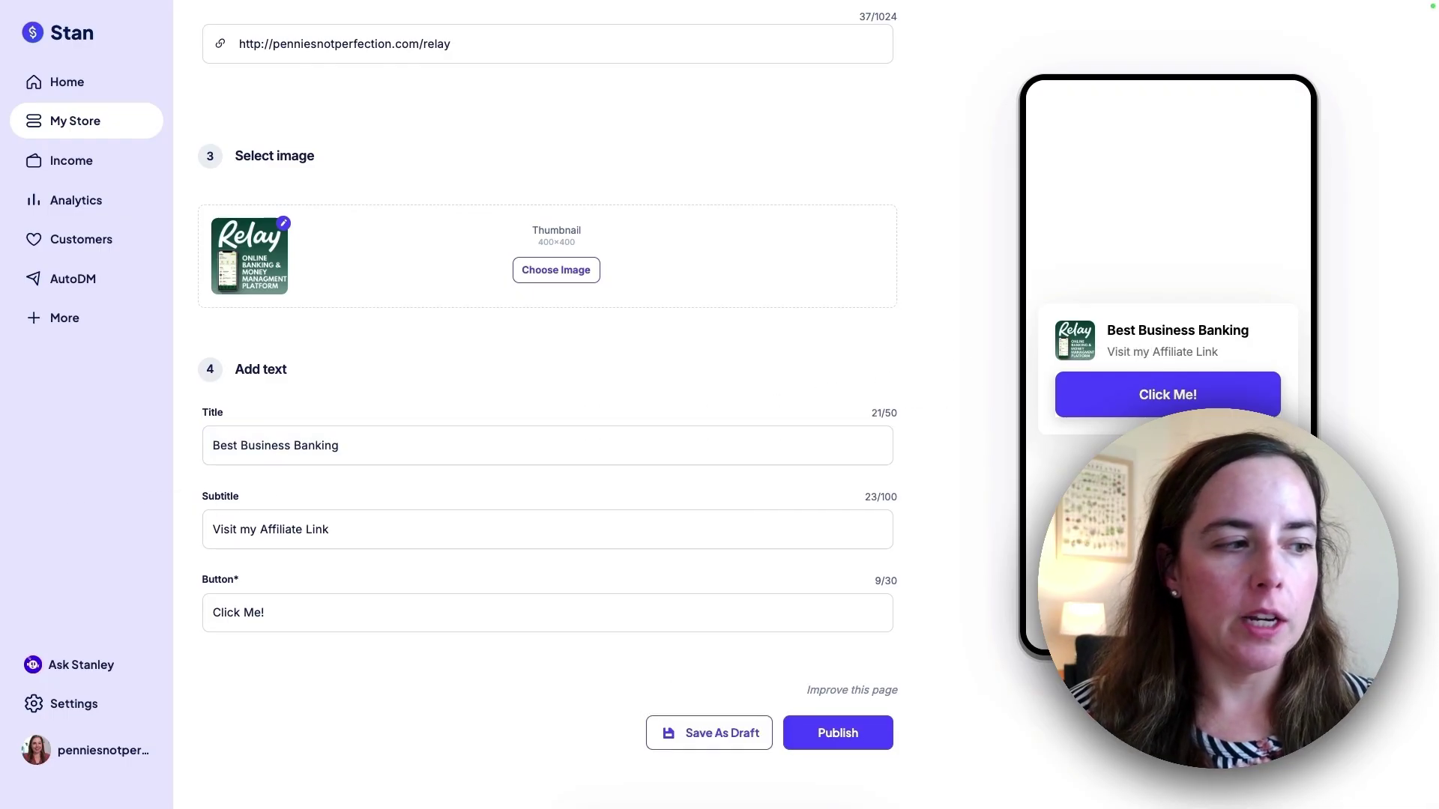
key("super+c")
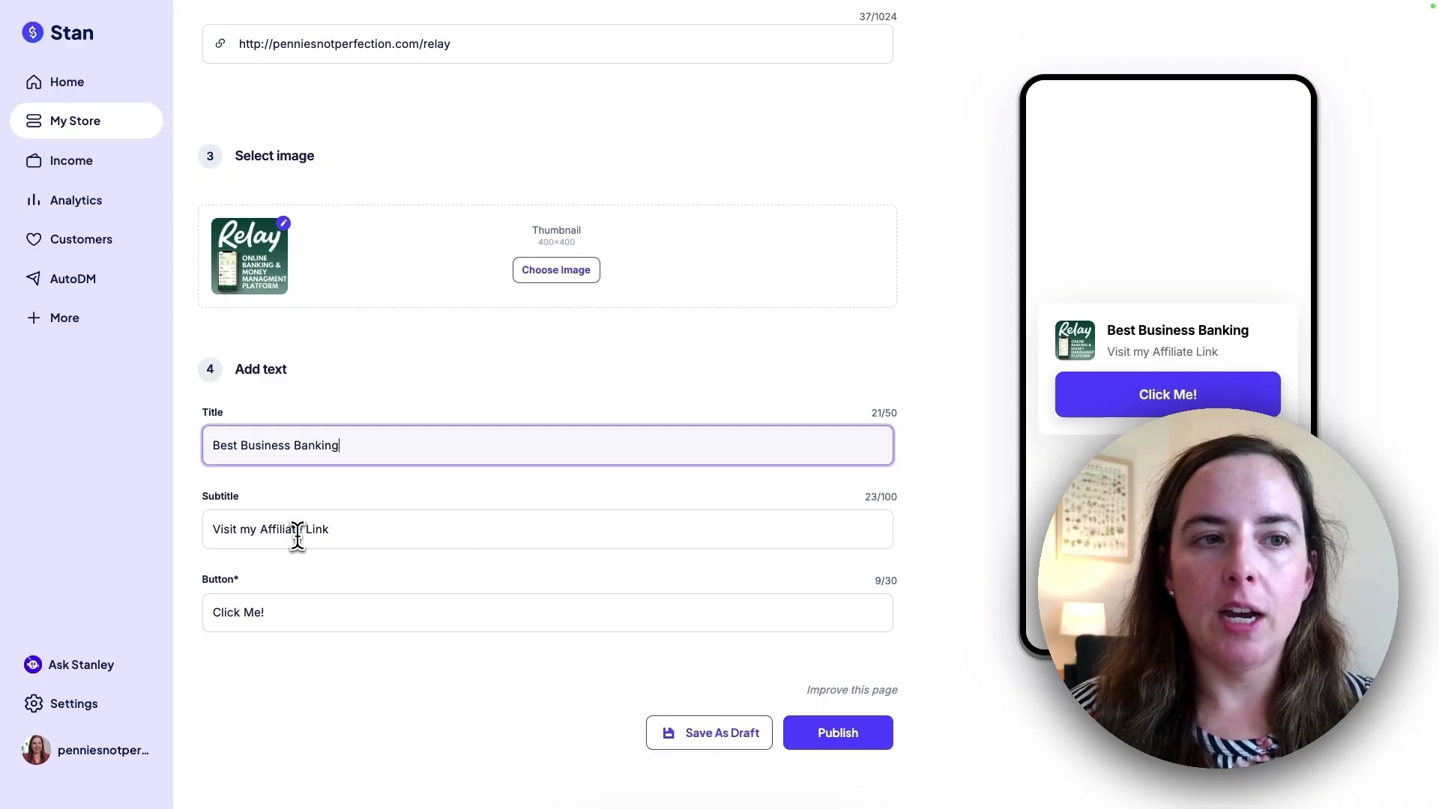
triple_click(298, 534)
key("super+v")
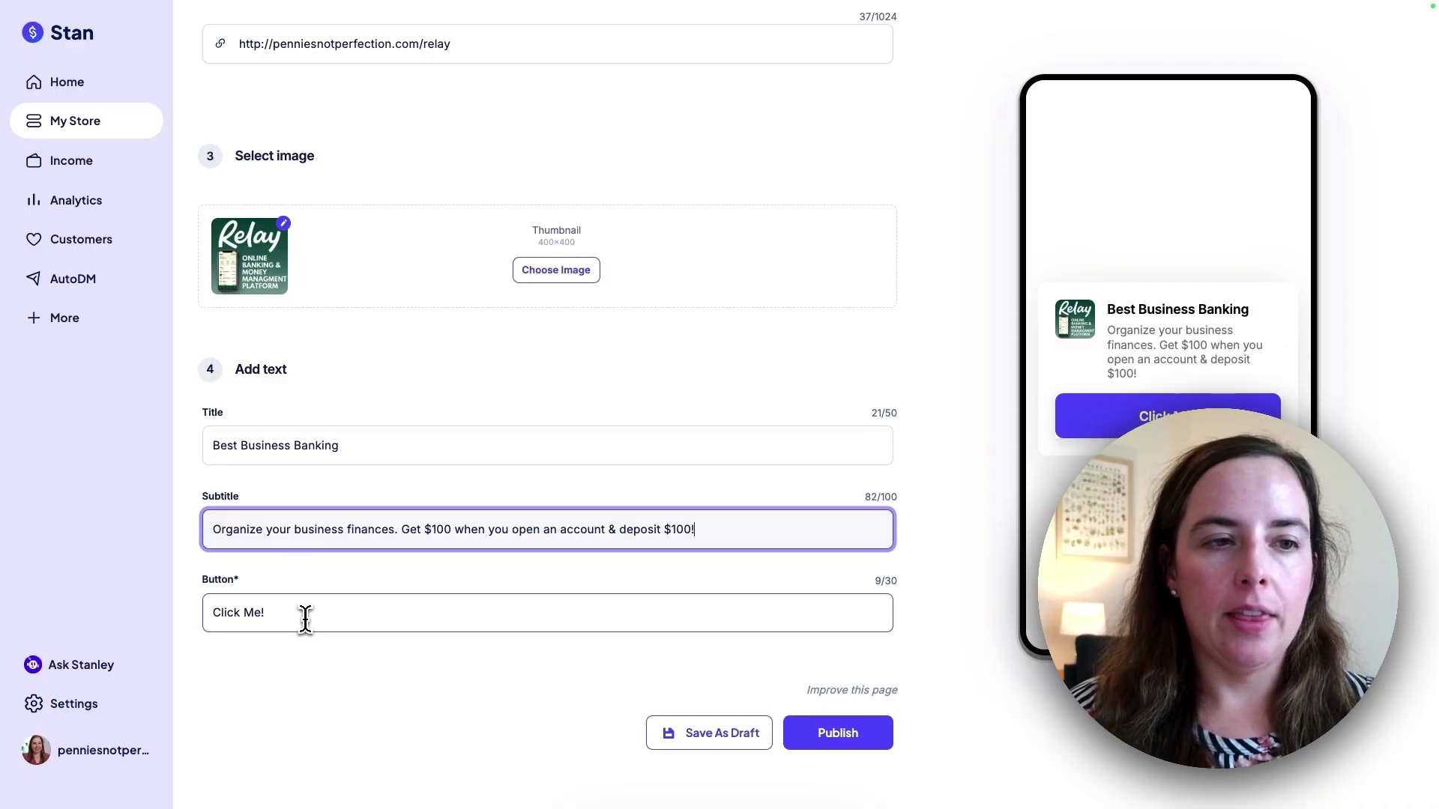
Change the button label to 'Get Started!' and publish the product
triple_click(306, 614)
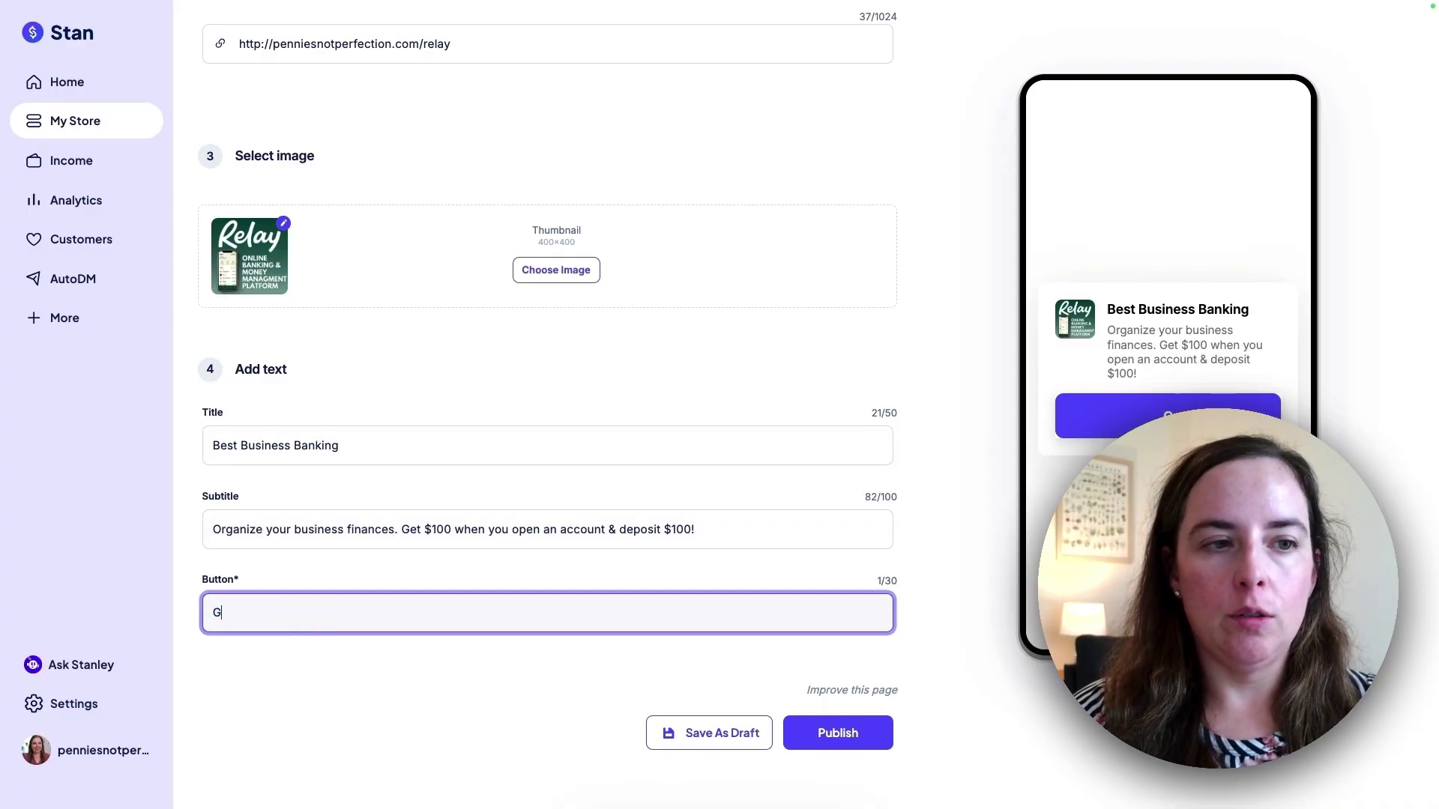
type("Get Started!")
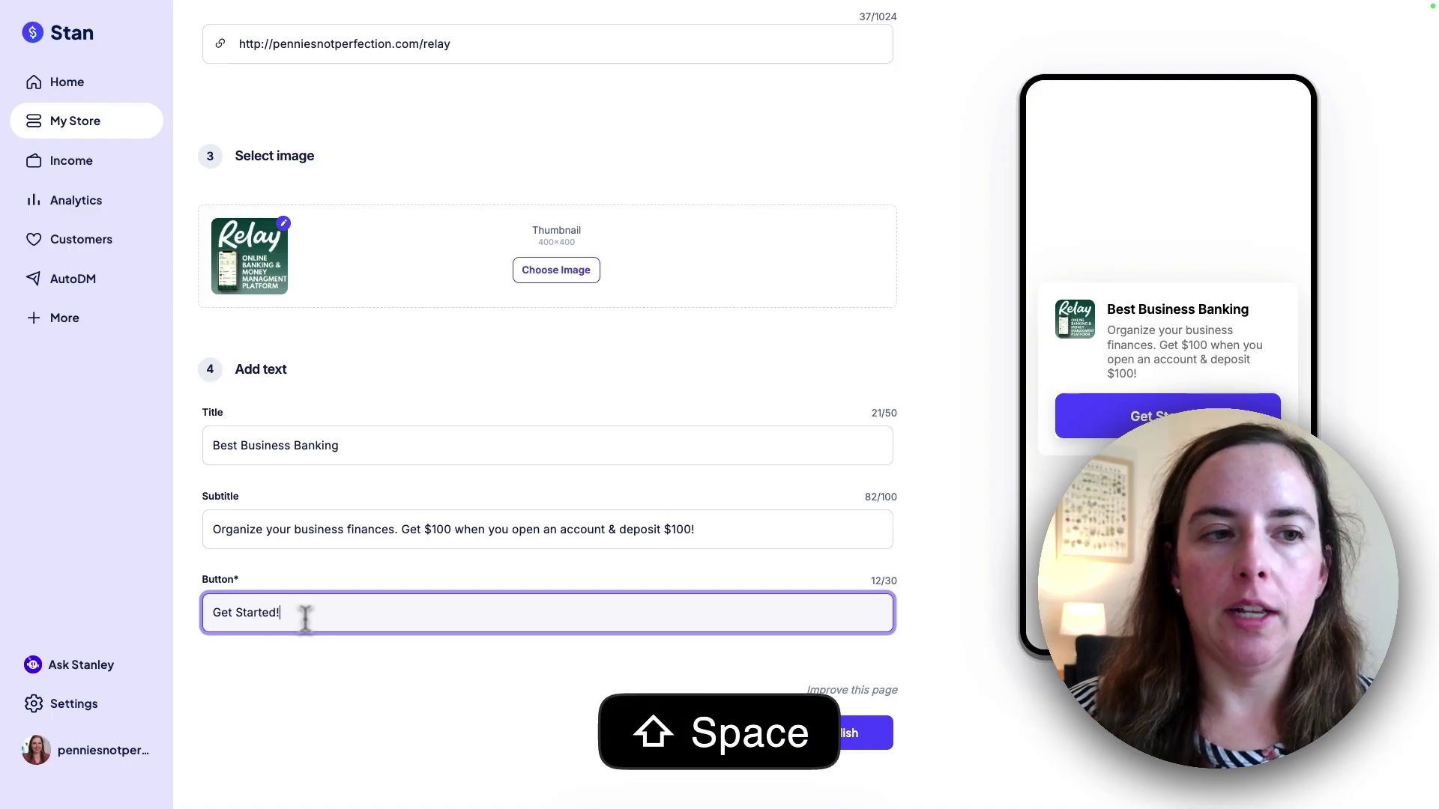
left_click(869, 748)
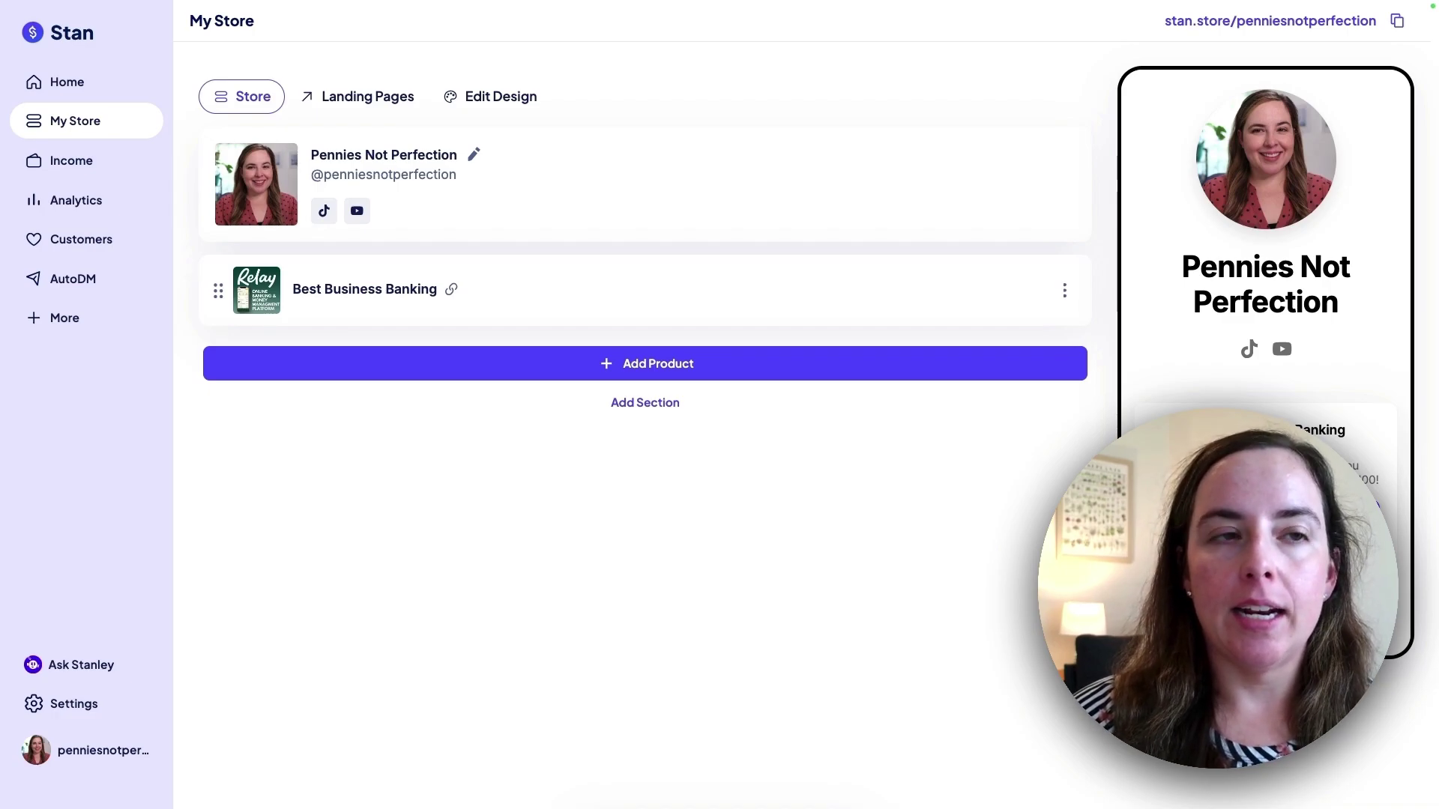
Publish the Best Business Banking product to the store
left_click(655, 362)
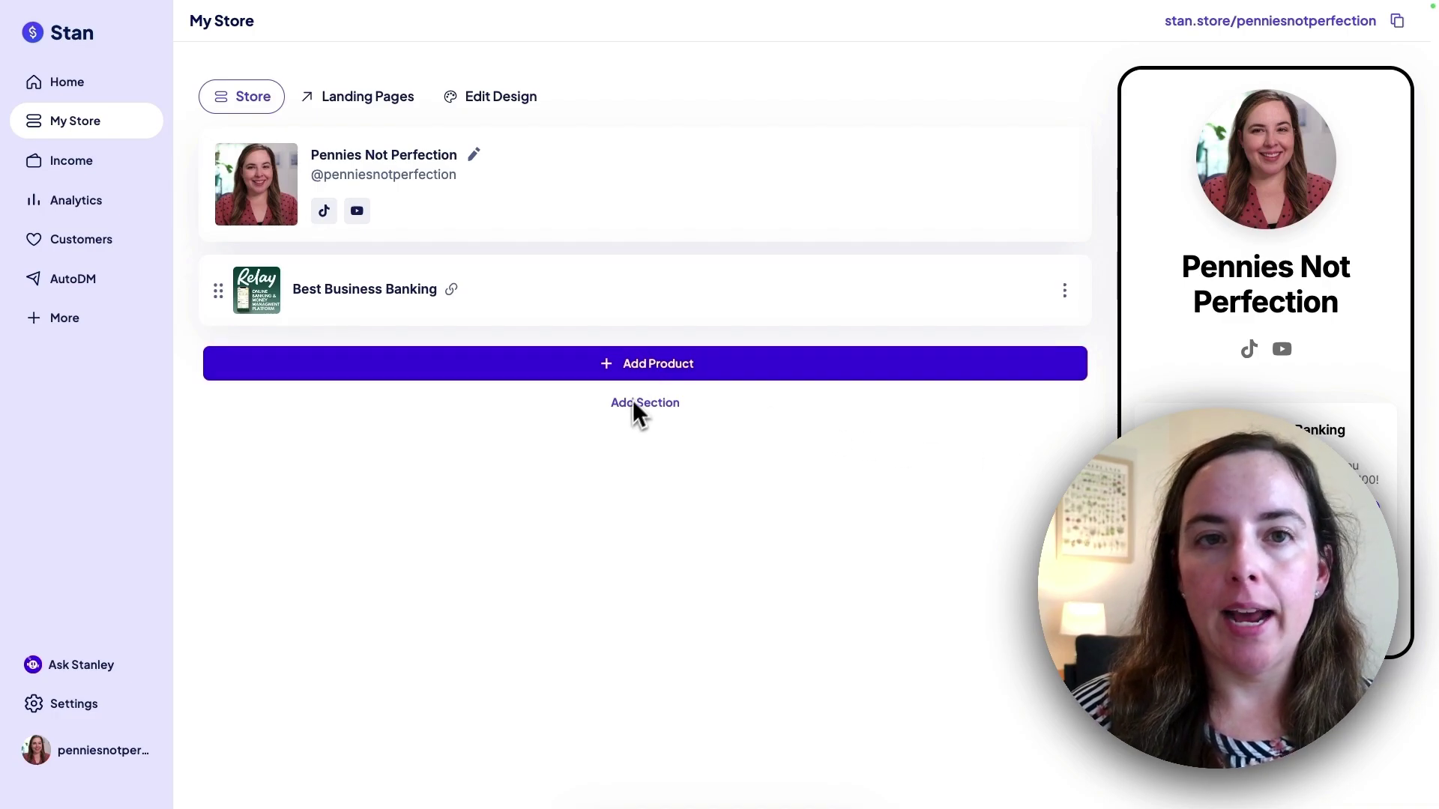
Start adding another product from the My Store page
left_click(661, 369)
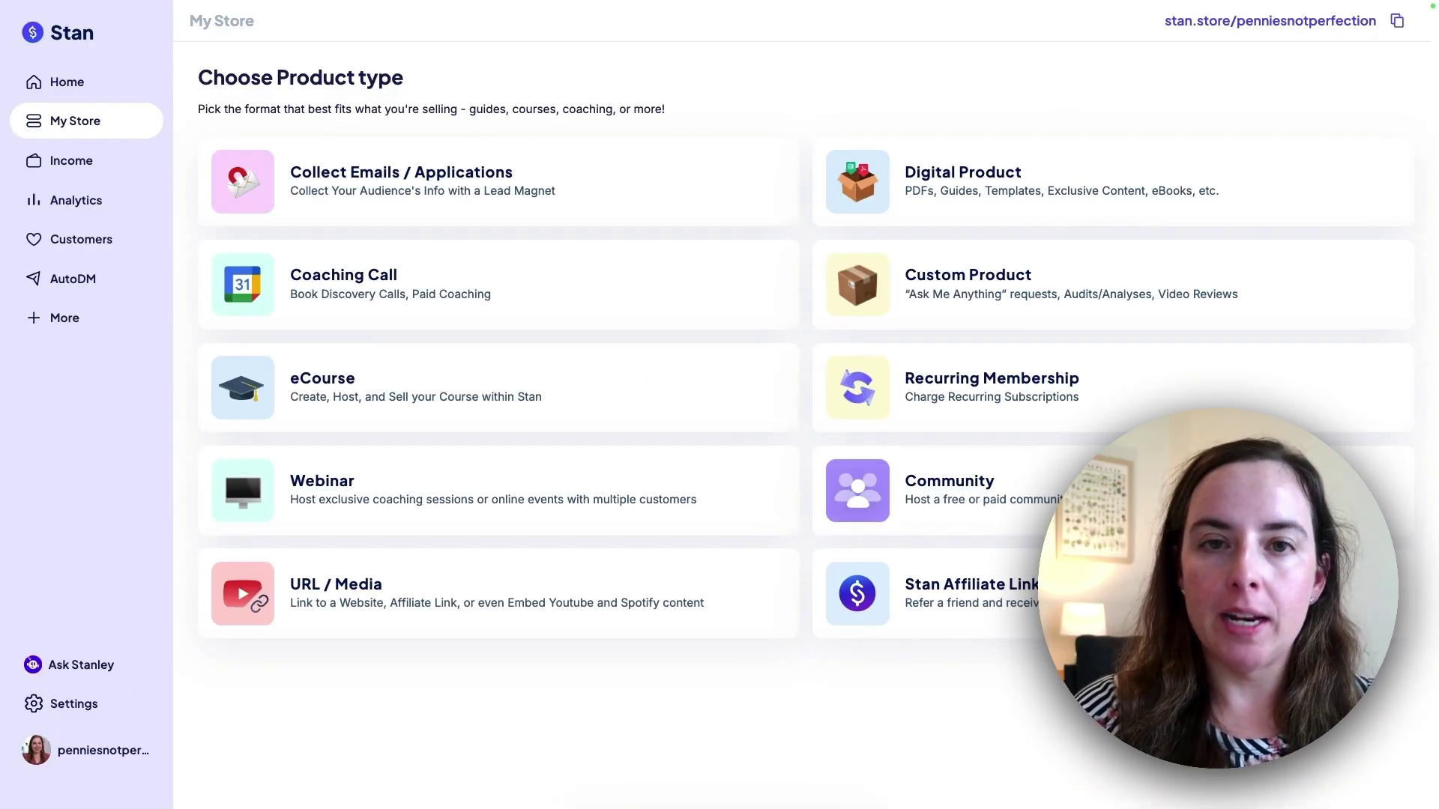